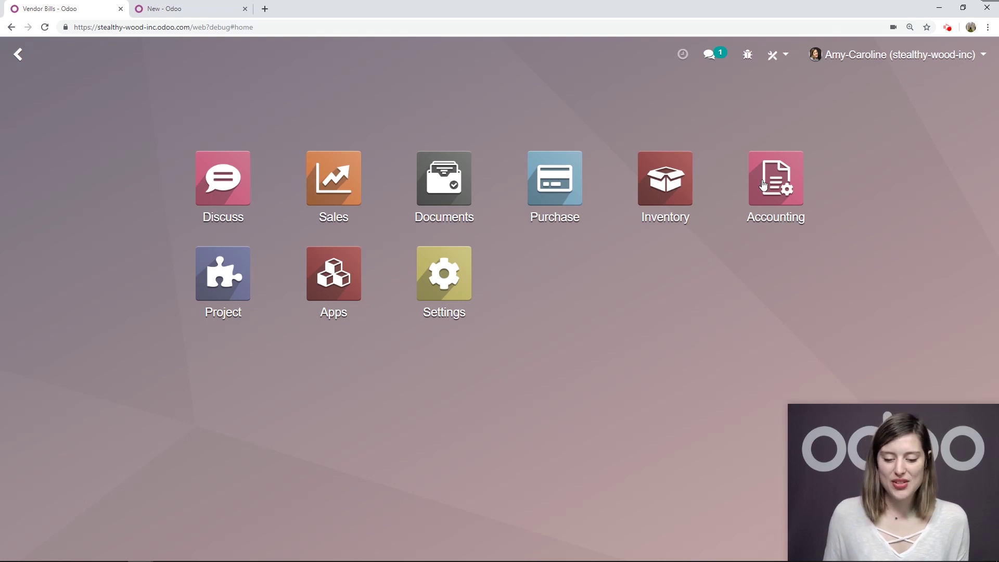
# Step: Open the Accounting settings at Supplier Payments, where Checks is enabled but SEPA Credit Transfer is not
pyautogui.click(775, 185)
pyautogui.click(513, 55)
pyautogui.click(513, 55)
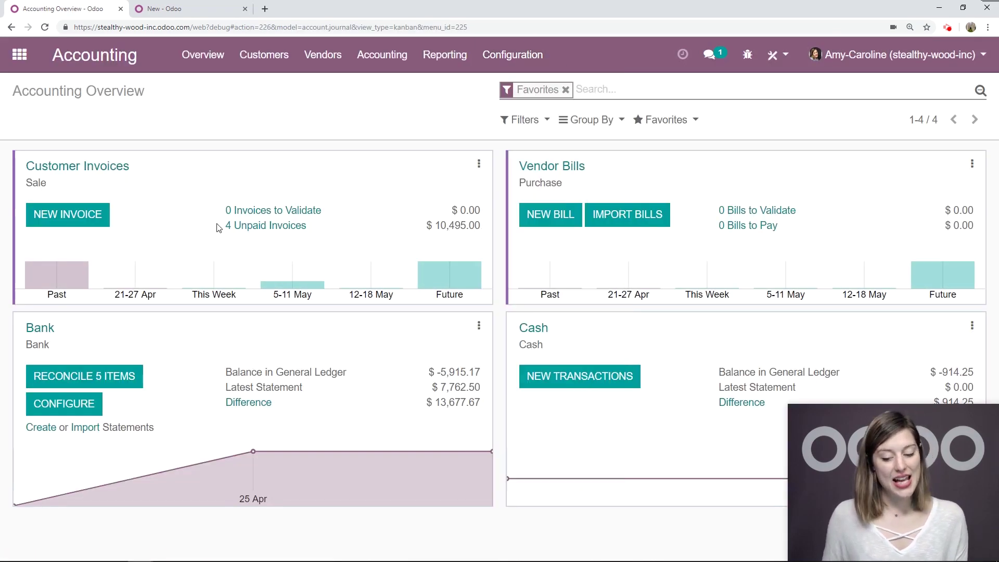
pyautogui.scroll(-10, 237, 333)
pyautogui.scroll(-5, 237, 333)
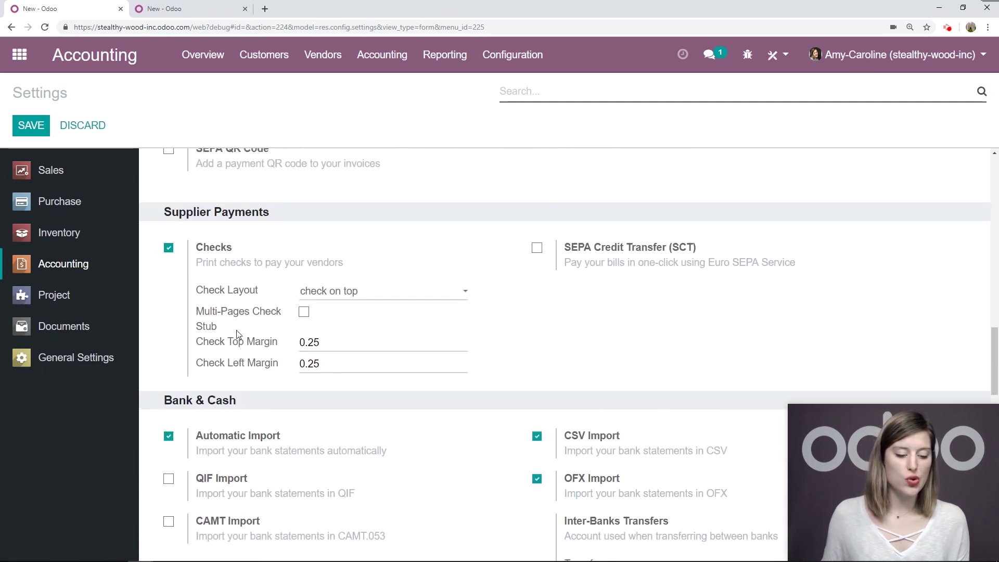
pyautogui.moveTo(271, 218); pyautogui.dragTo(161, 217)
pyautogui.moveTo(232, 247); pyautogui.dragTo(195, 247)
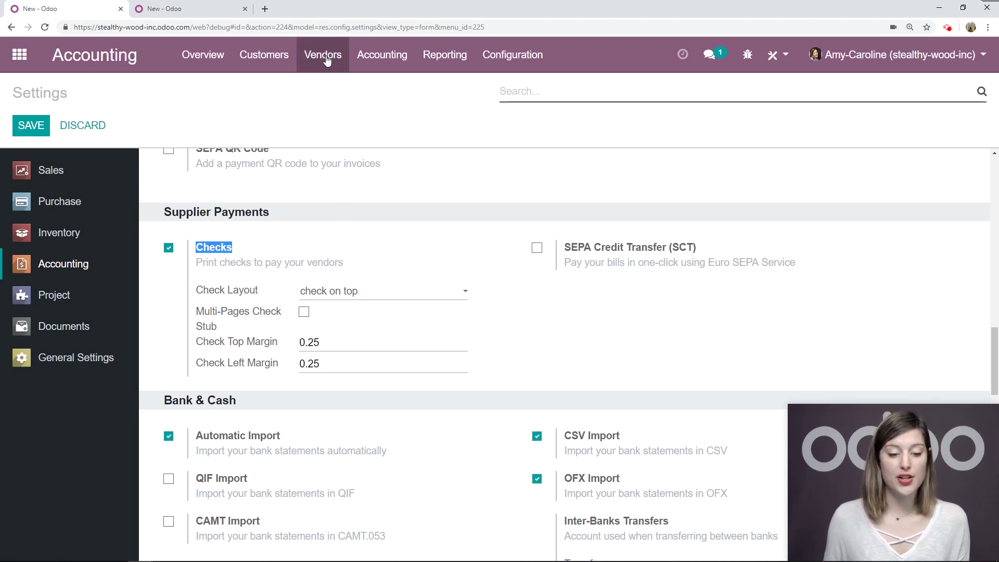
# Step: Start a new vendor bill for Happy Furniture with reference Invoice 2019.001.3
pyautogui.click(323, 56)
pyautogui.click(327, 88)
pyautogui.click(42, 120)
pyautogui.click(269, 238)
pyautogui.write('ha')
pyautogui.click(280, 259)
pyautogui.click(231, 261)
pyautogui.write('Invoi')
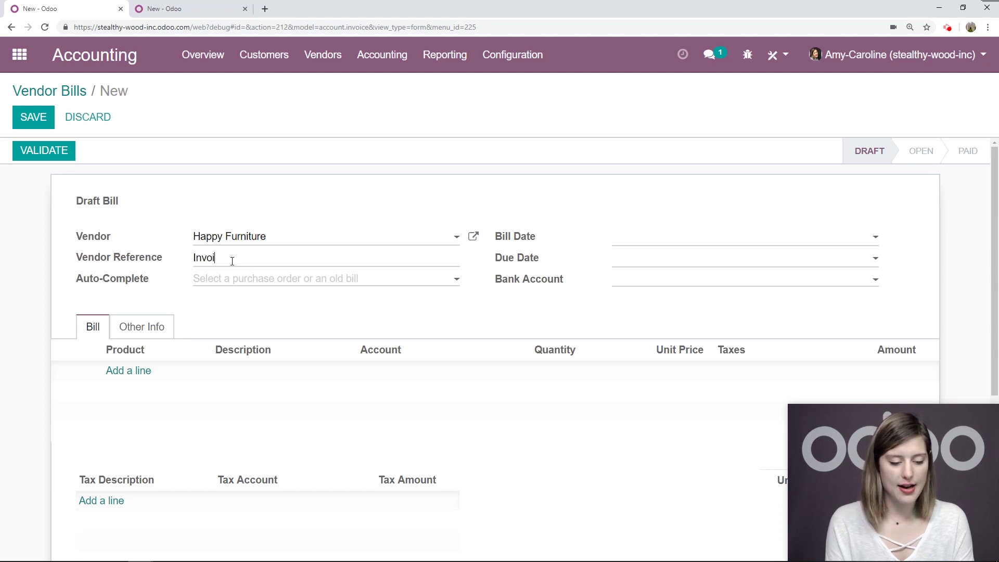
pyautogui.write('ce 201')
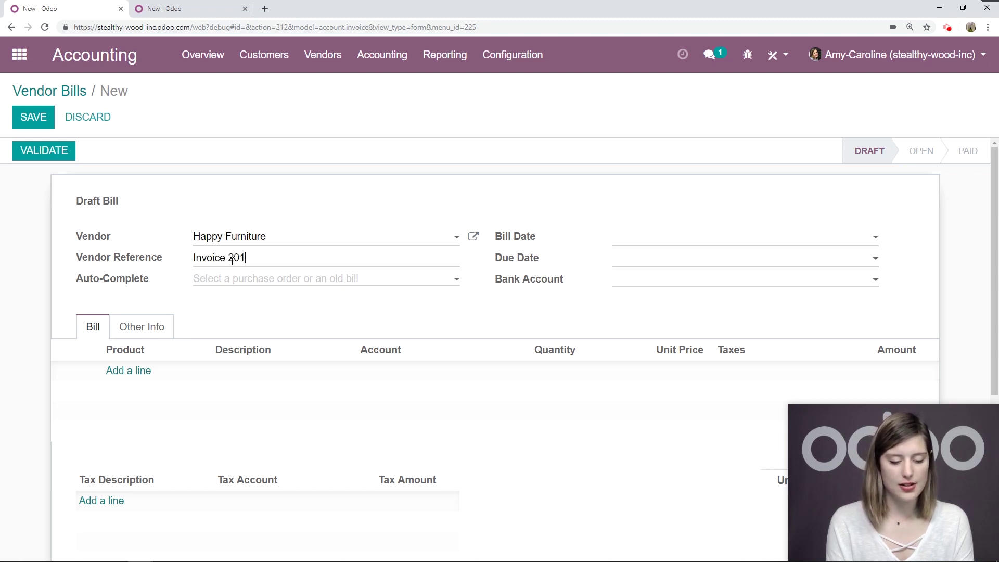
pyautogui.write('9.001.3')
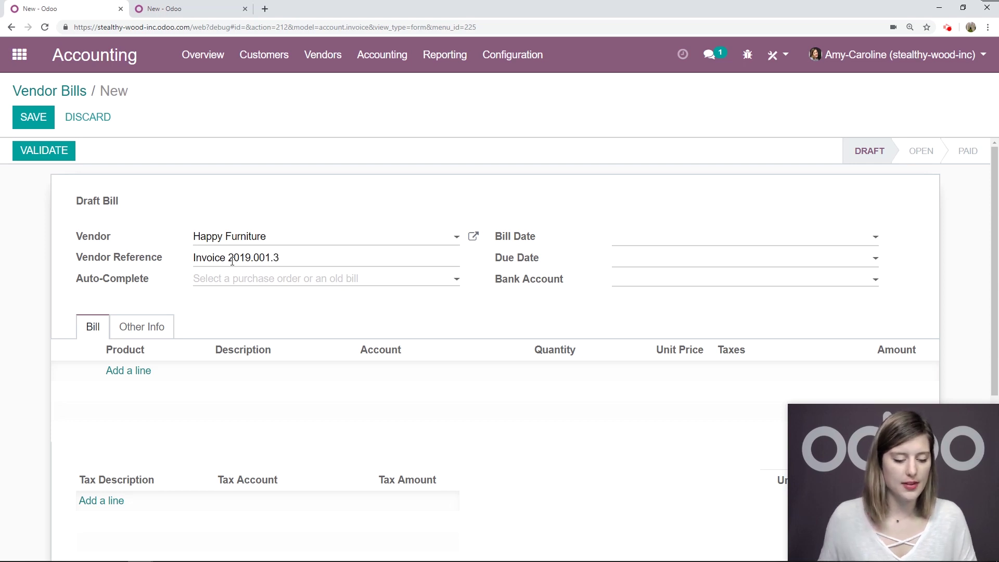
# Step: Fill the bill from purchase order PO00048, set due date 05/01/2019, and save
pyautogui.click(250, 280)
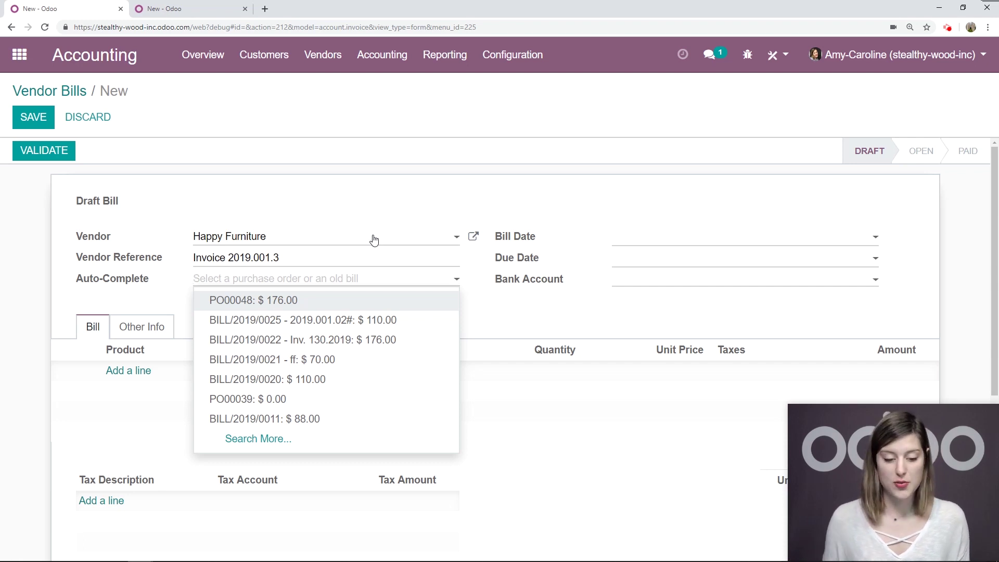
pyautogui.click(275, 304)
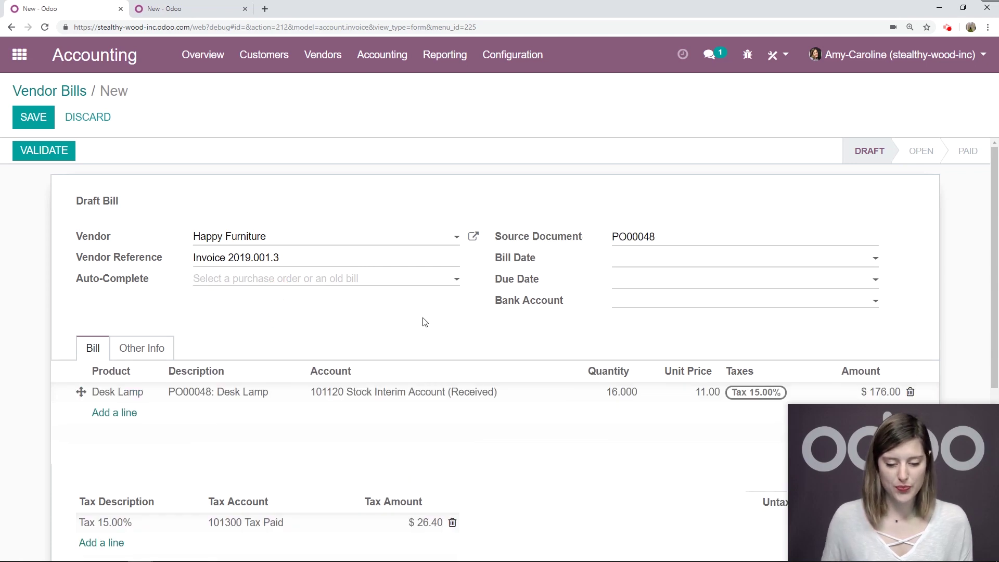
pyautogui.click(633, 284)
pyautogui.click(722, 437)
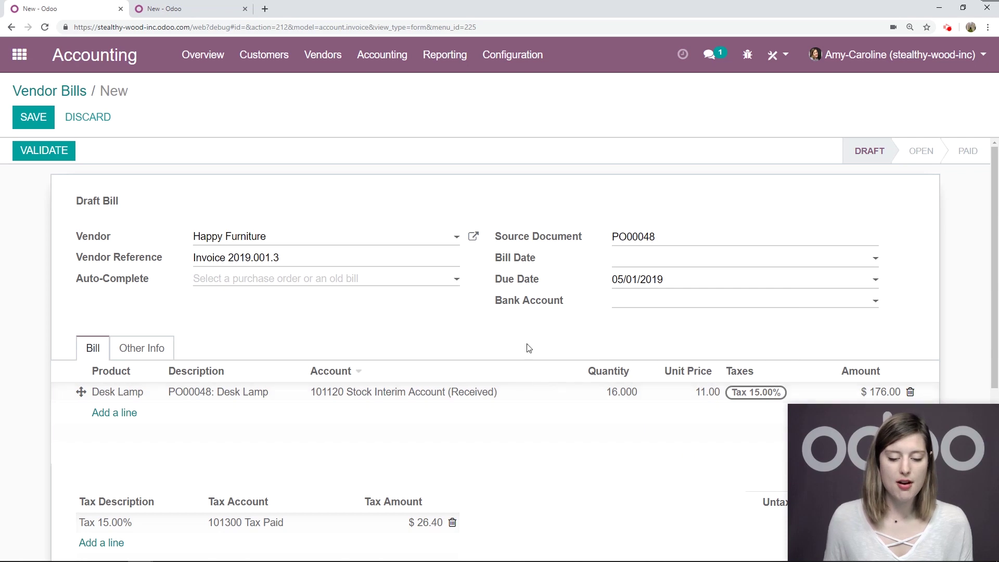
pyautogui.click(50, 155)
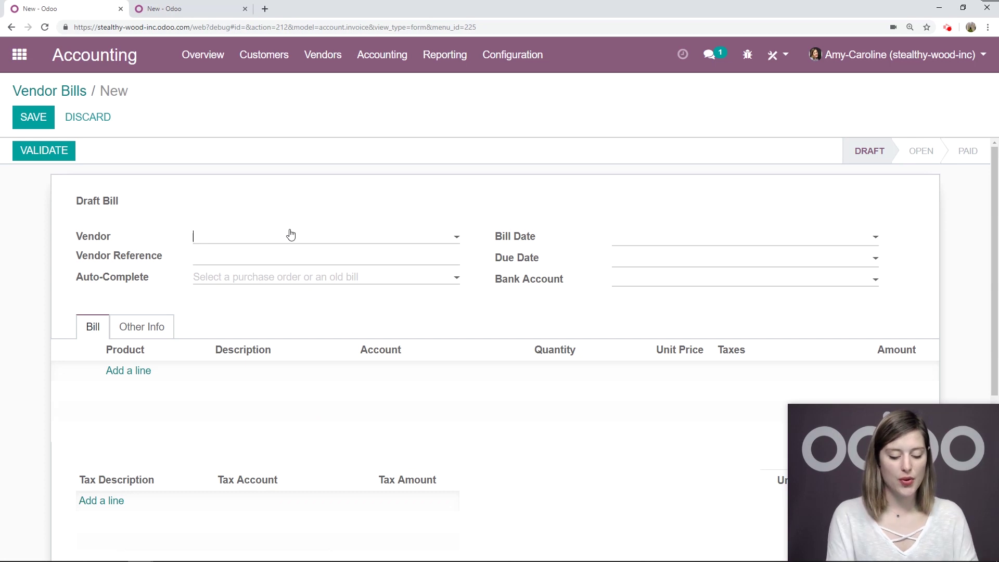
# Step: Set the vendor to Yggdrasil Flowers and fill the bill from purchase order PO00050
pyautogui.write('yg')
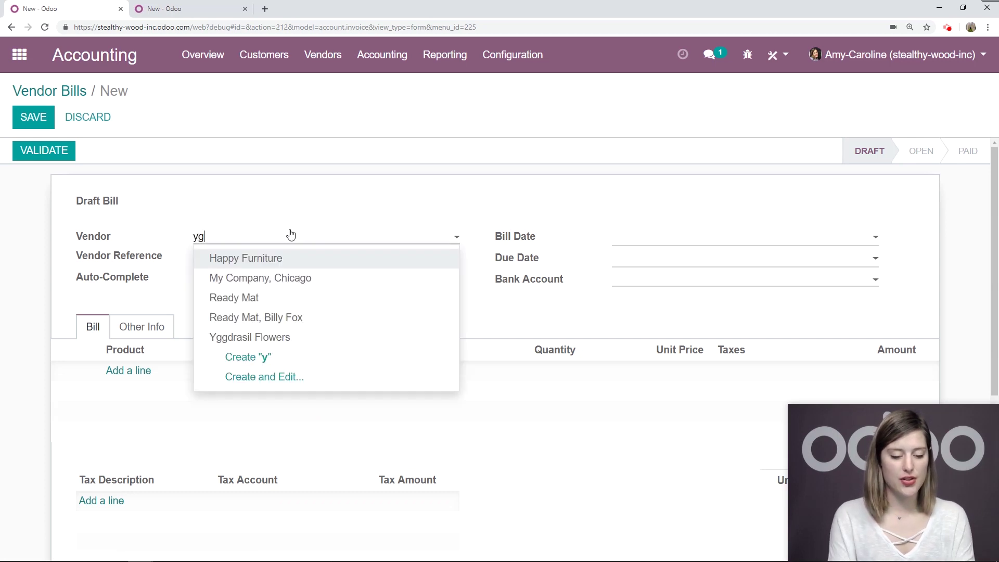
pyautogui.click(290, 258)
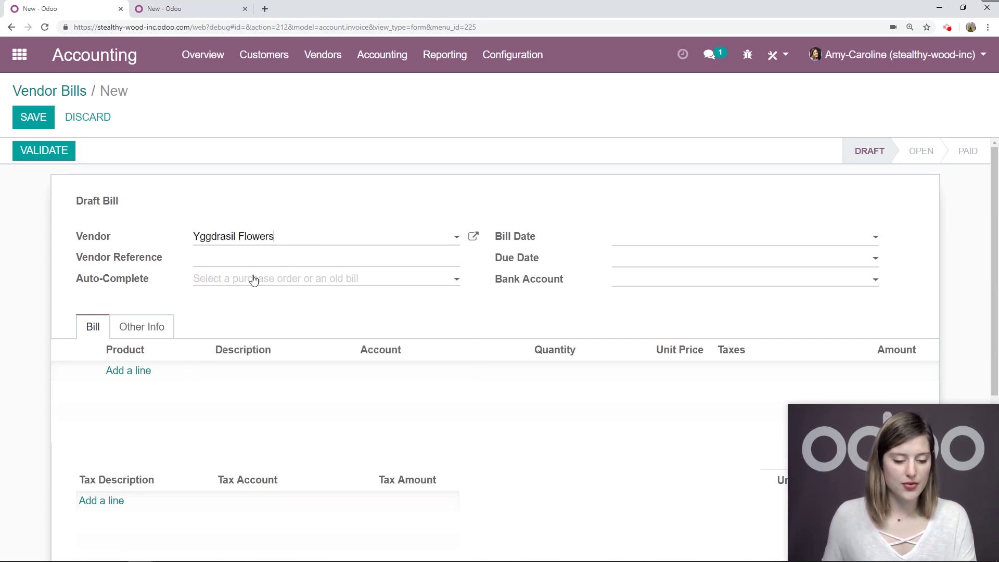
pyautogui.click(259, 280)
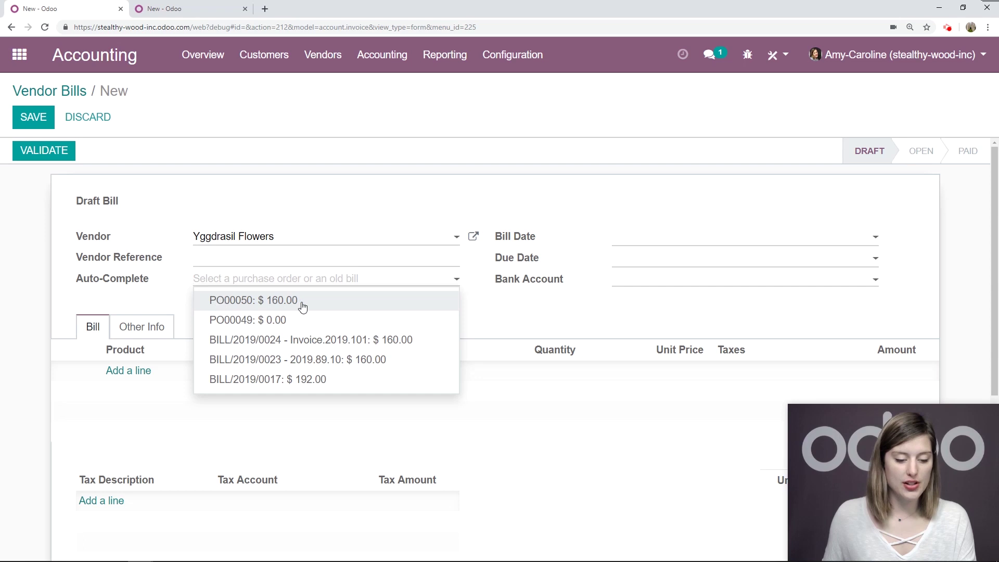
pyautogui.click(307, 308)
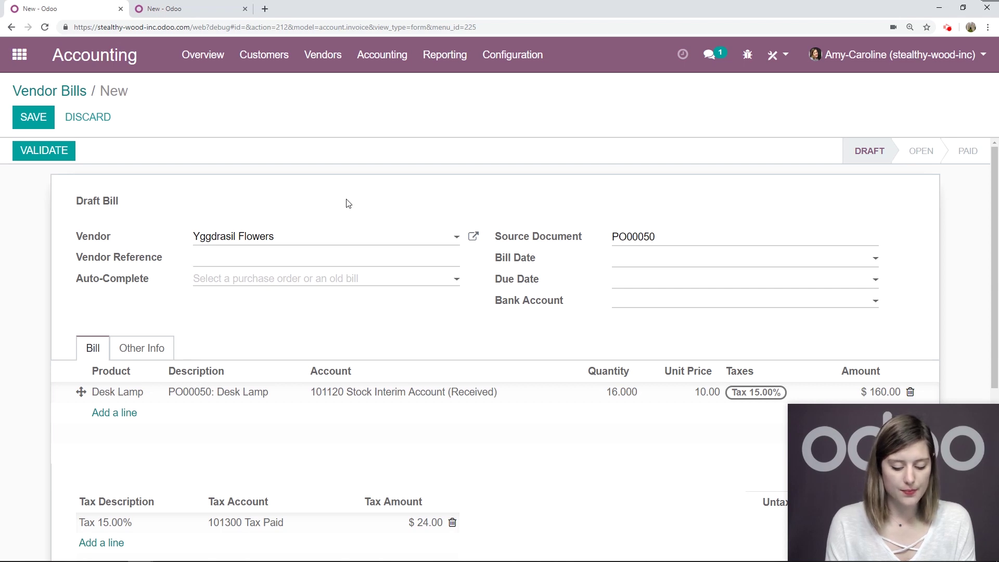
# Step: Enter reference #2019.02.02, set due date 05/01/2019, then save and validate the bill
pyautogui.write('#2019.')
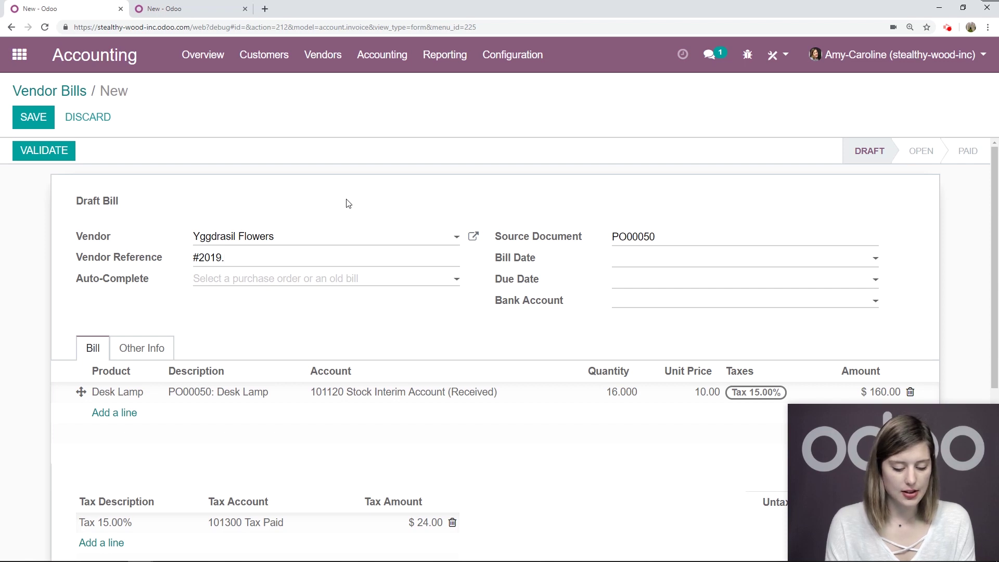
pyautogui.write('02.02')
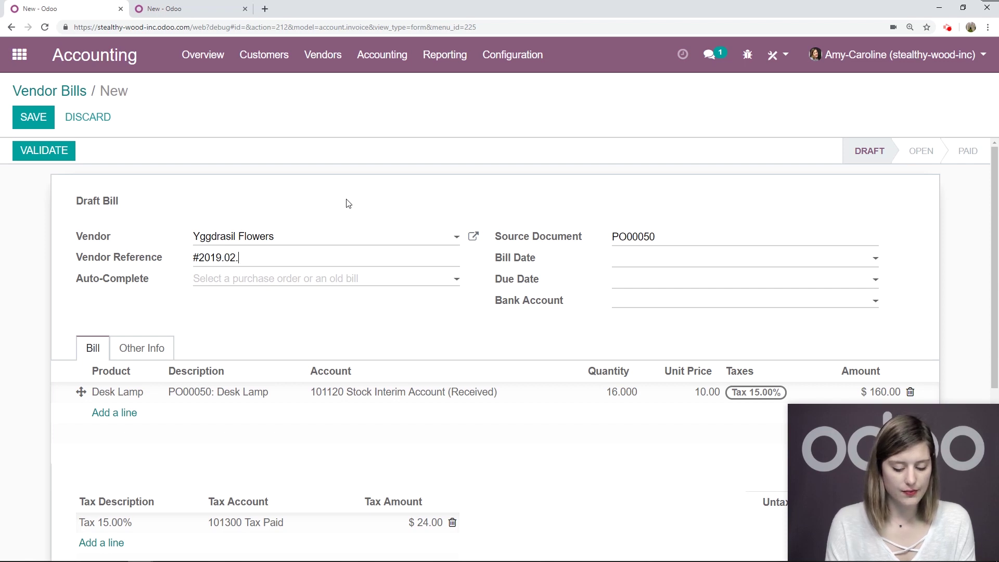
pyautogui.click(635, 283)
pyautogui.click(704, 435)
pyautogui.click(35, 115)
pyautogui.click(54, 156)
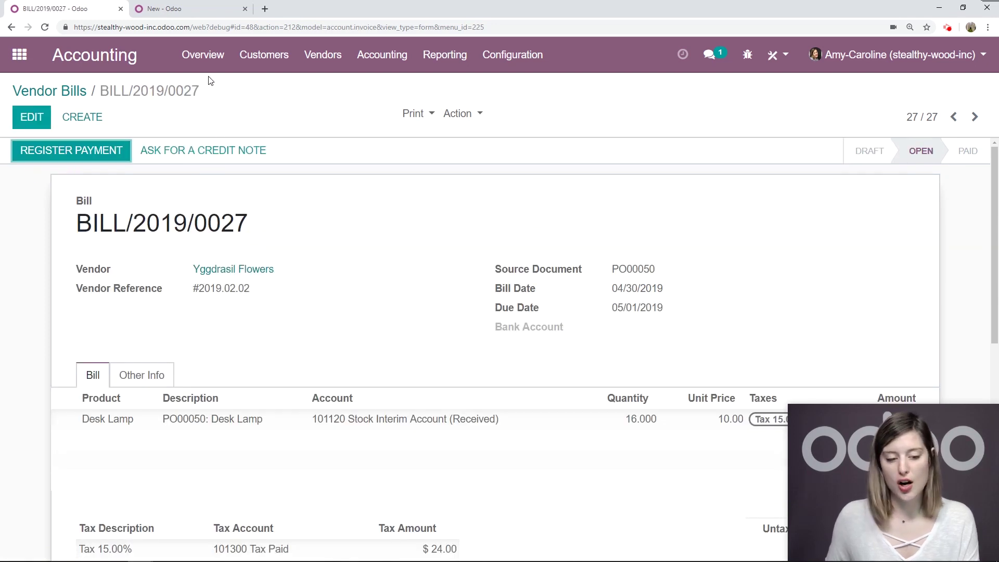
# Step: List the bills to pay grouped by due day and select both bills due 01 May 2019
pyautogui.click(209, 61)
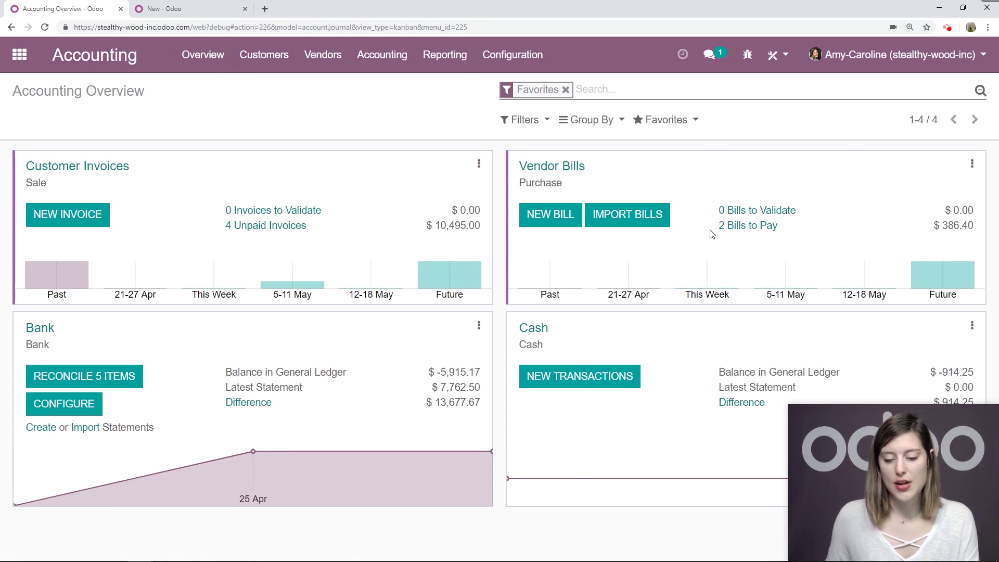
pyautogui.click(760, 228)
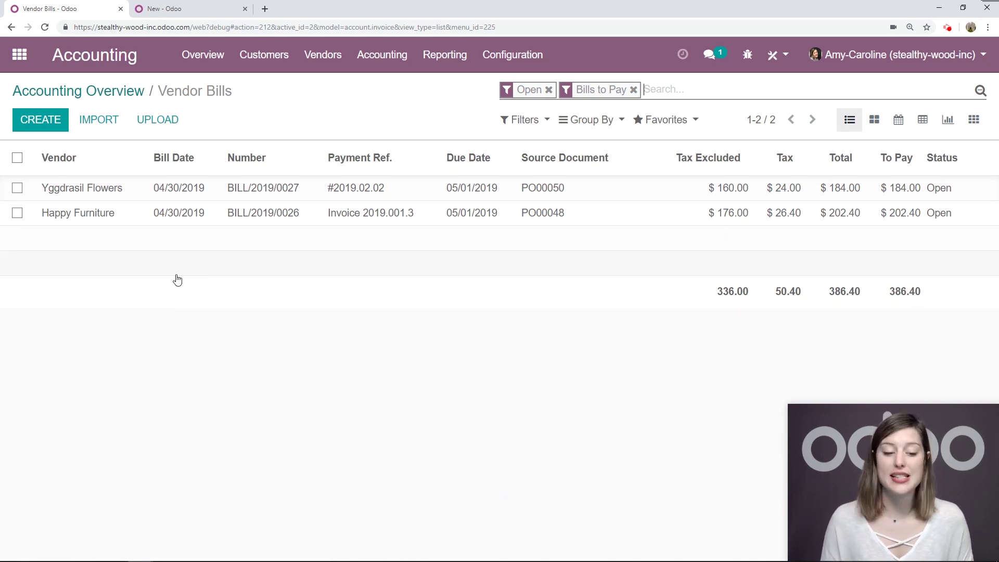
pyautogui.click(579, 125)
pyautogui.click(619, 259)
pyautogui.click(598, 272)
pyautogui.click(366, 286)
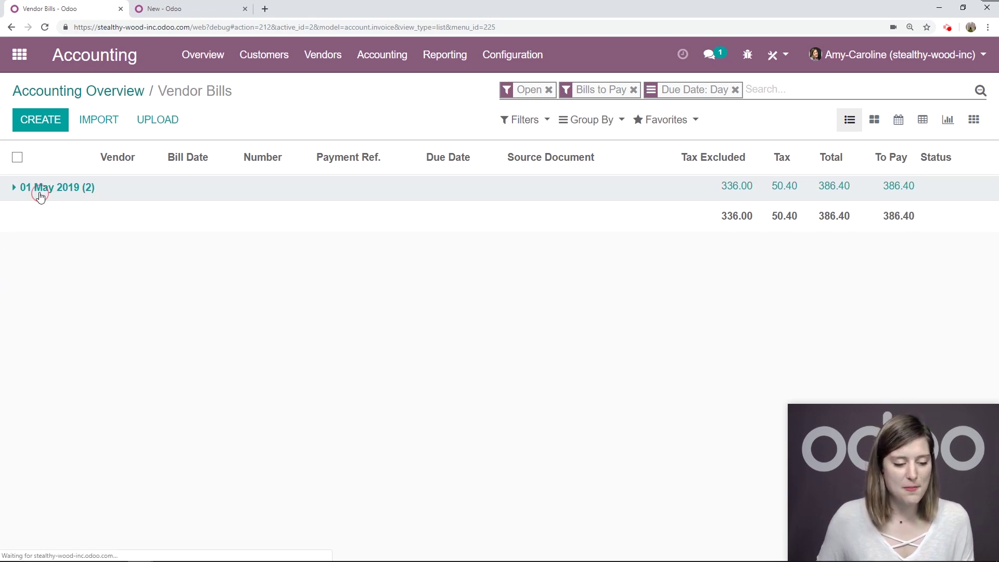
pyautogui.click(37, 189)
pyautogui.click(17, 157)
# Step: Register a check payment for both selected bills and return to the overview
pyautogui.click(474, 116)
pyautogui.click(468, 200)
pyautogui.click(252, 207)
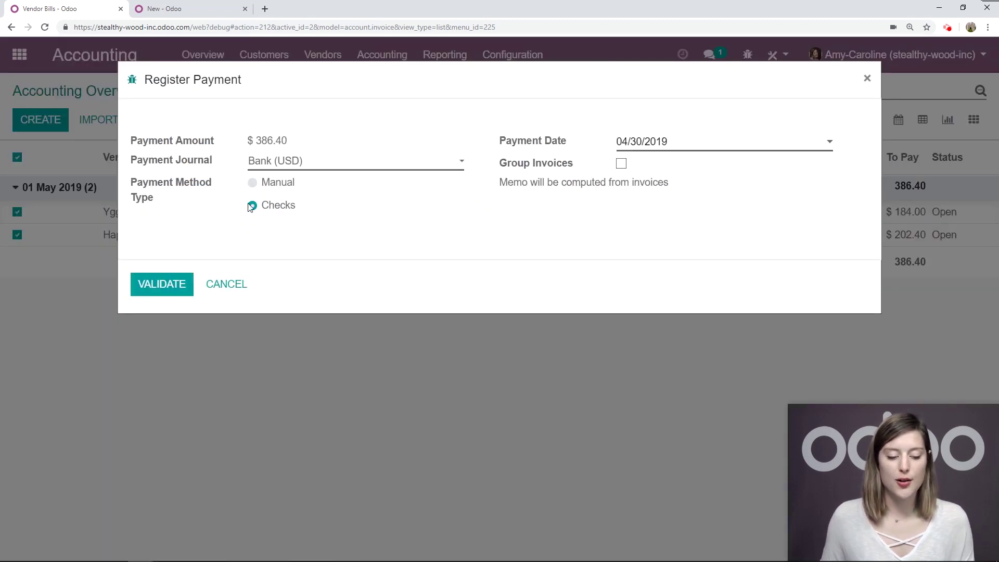
pyautogui.click(154, 290)
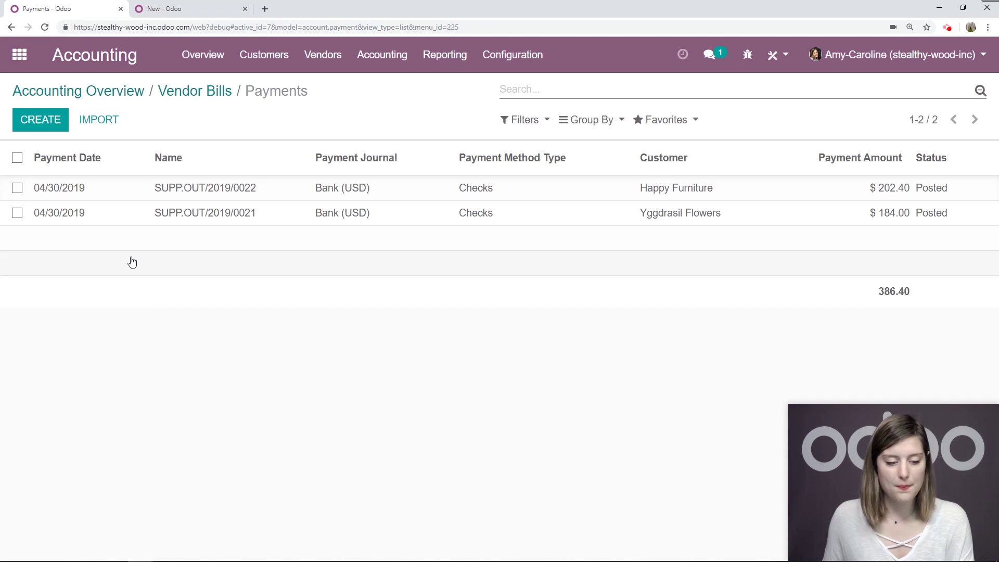
pyautogui.click(198, 59)
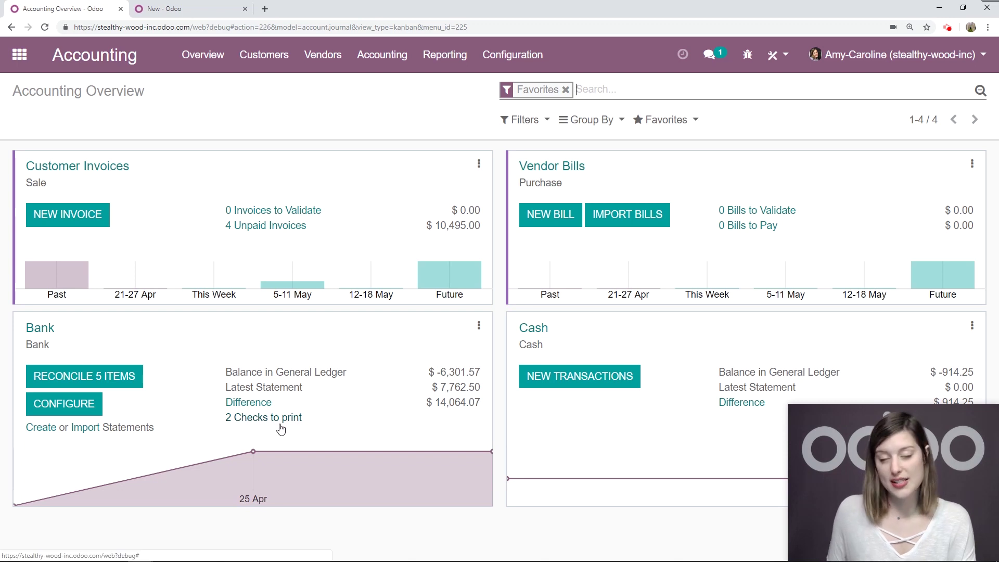
# Step: Print both pending checks, starting at check number 124
pyautogui.click(278, 418)
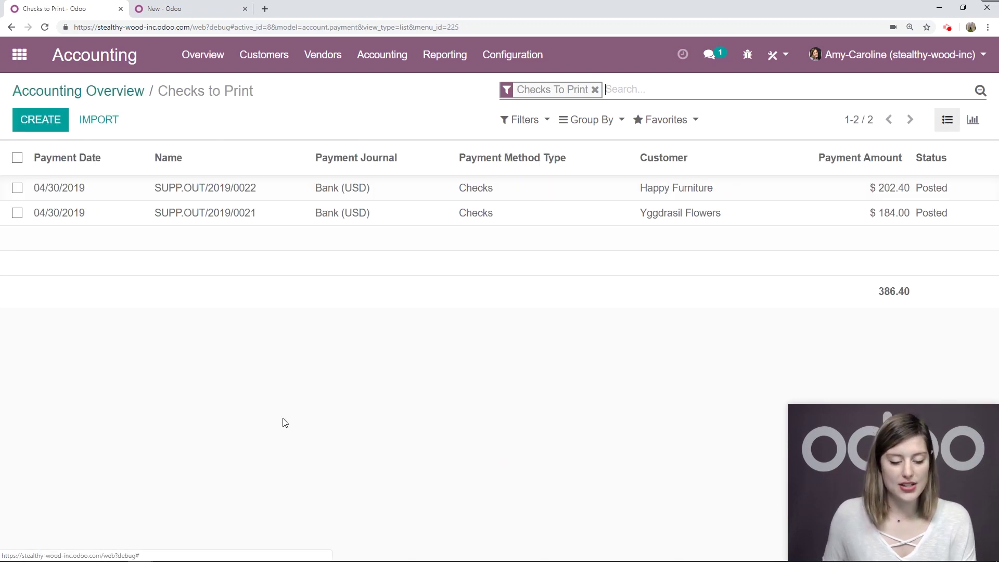
pyautogui.click(17, 158)
pyautogui.click(460, 116)
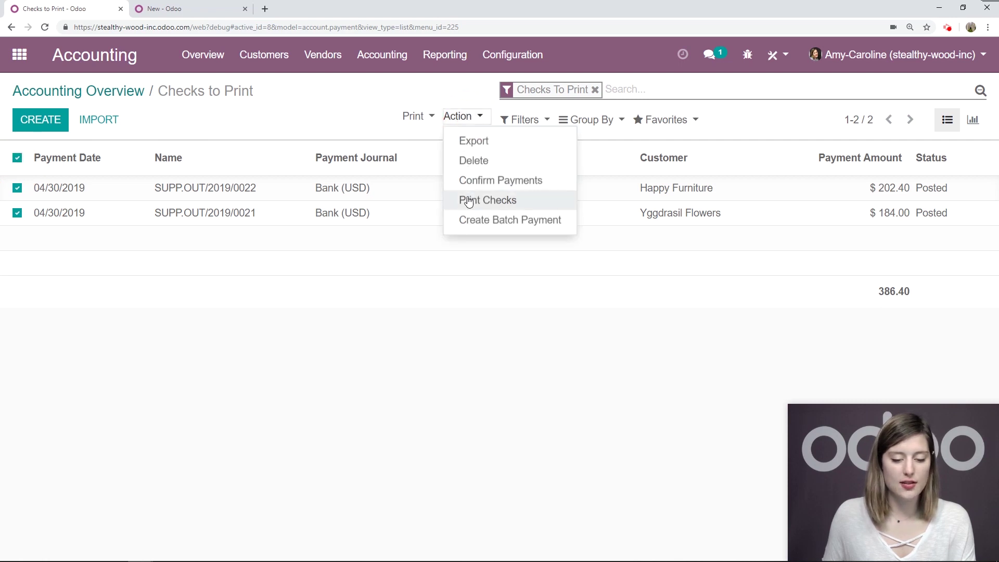
pyautogui.click(468, 201)
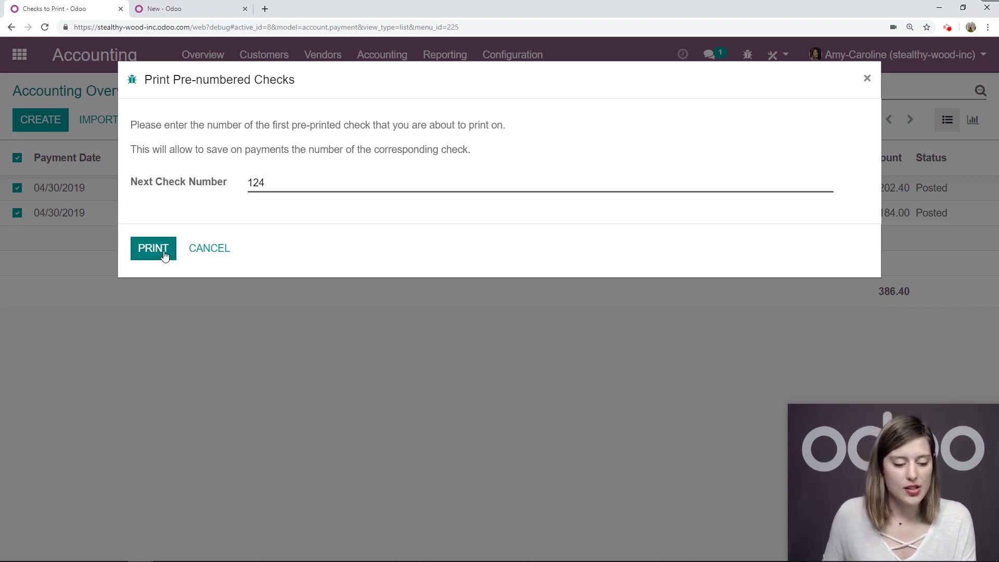
pyautogui.click(163, 255)
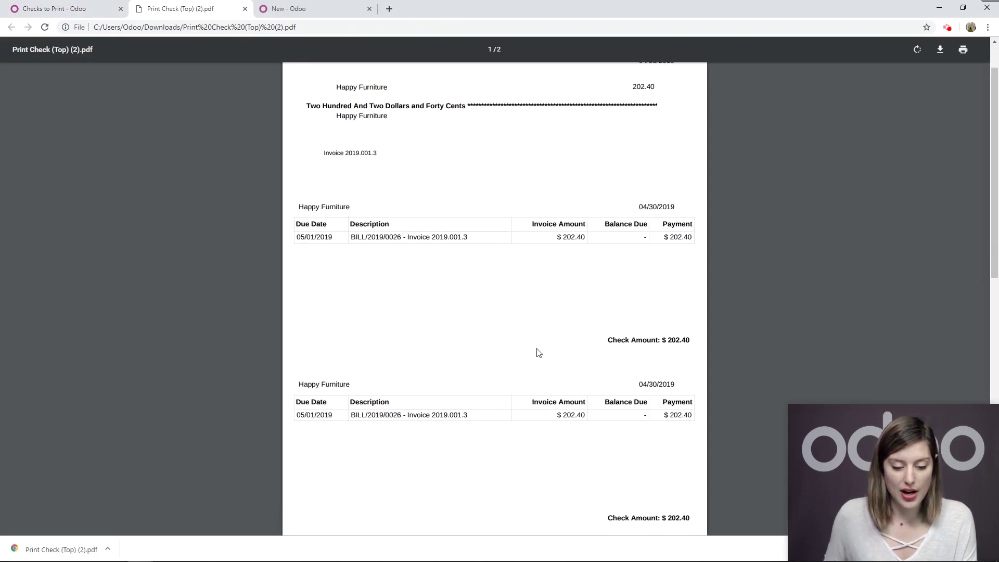
# Step: Scroll through the two printed checks in the PDF, then close it
pyautogui.scroll(-9, 471, 270)
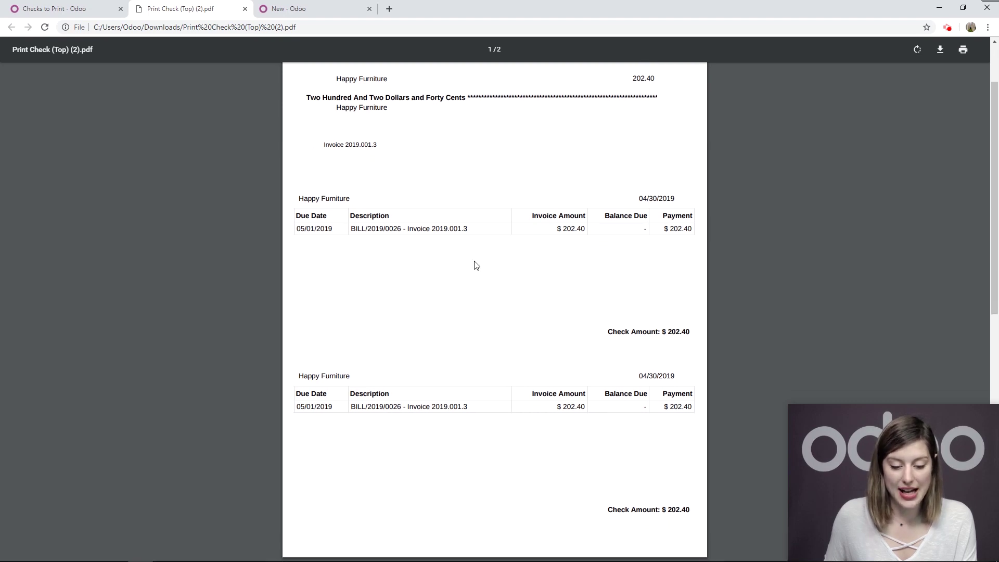
pyautogui.scroll(-2, 467, 313)
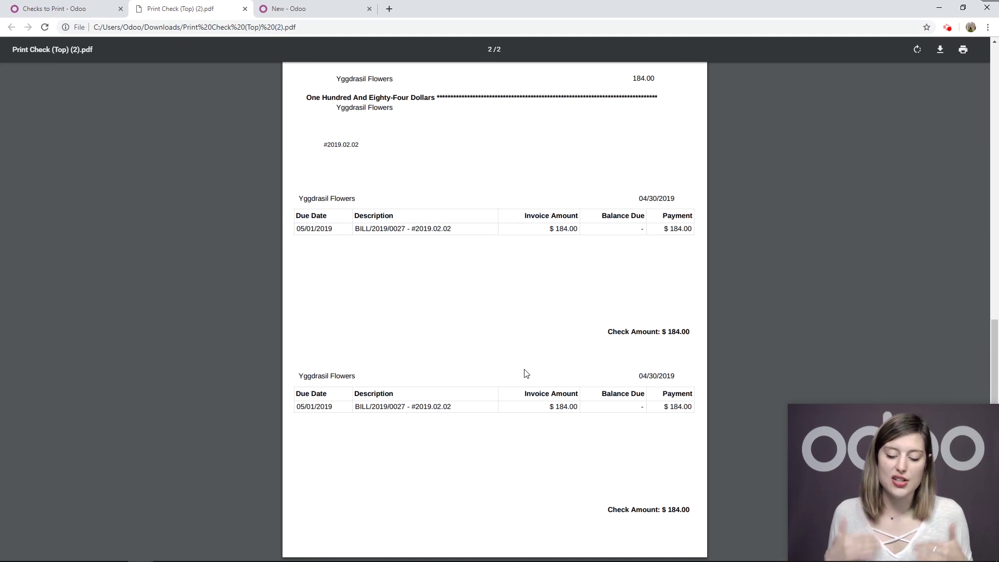
pyautogui.scroll(6, 495, 346)
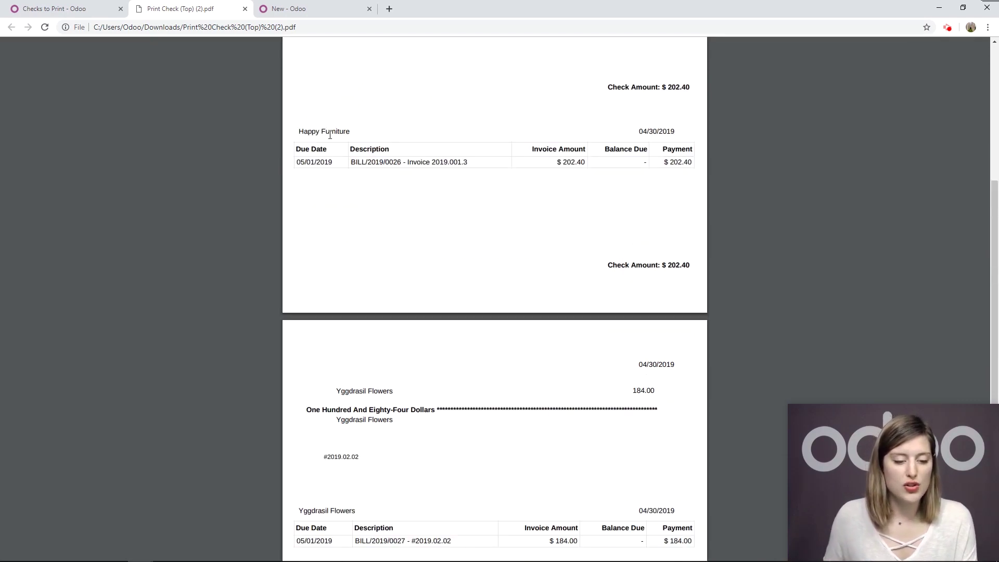
pyautogui.click(244, 9)
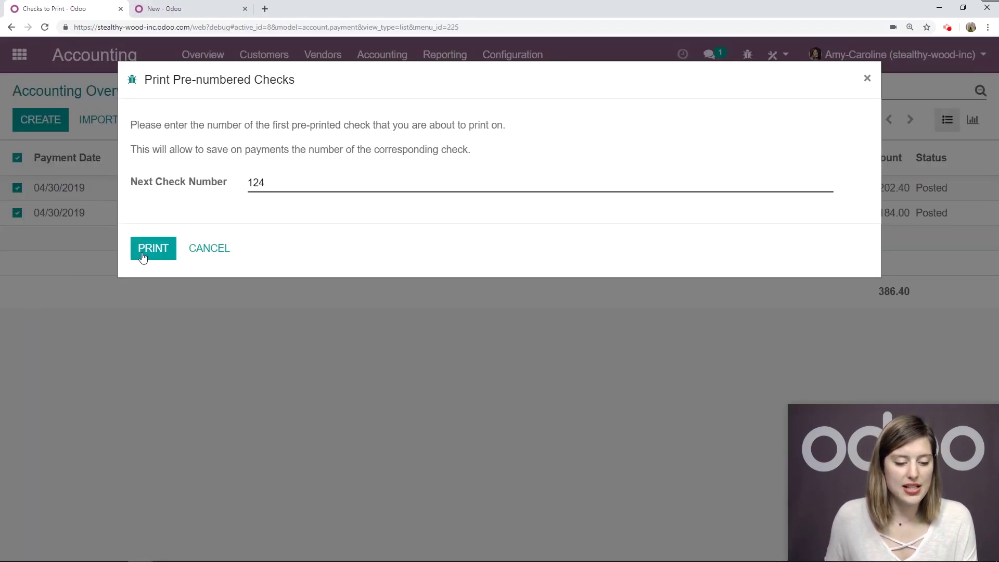
# Step: Dismiss the check-number prompt, return to the overview, and switch to the Belgian database
pyautogui.click(867, 79)
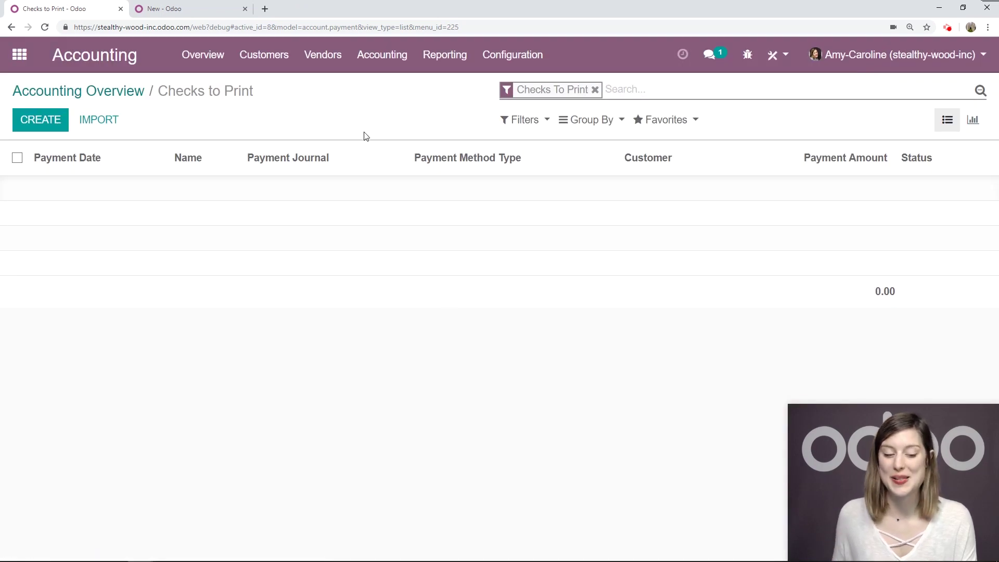
pyautogui.click(119, 91)
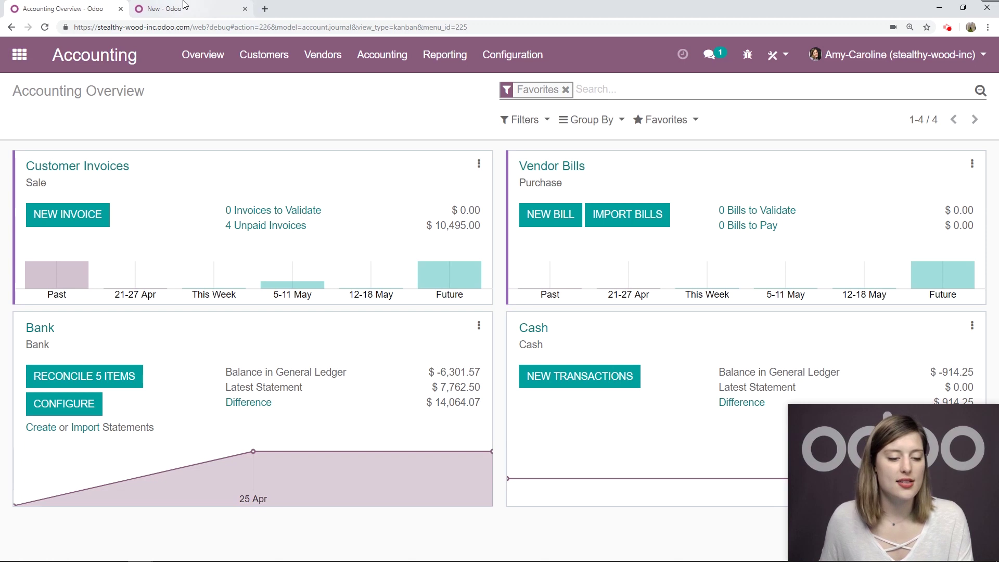
pyautogui.click(184, 5)
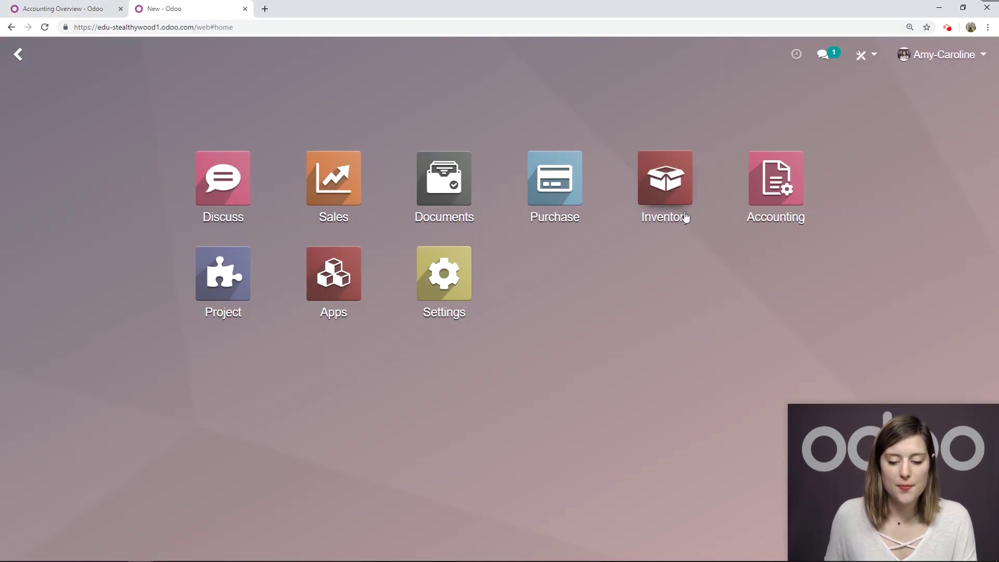
pyautogui.press('Return')
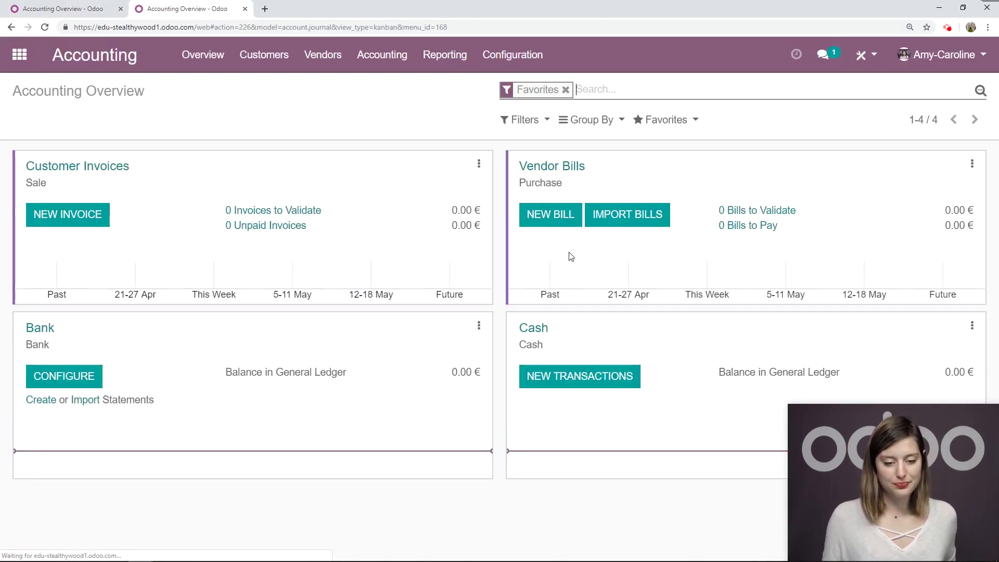
# Step: Confirm SEPA Credit Transfer (SCT) is enabled under Supplier Payments in the Accounting settings
pyautogui.click(531, 63)
pyautogui.click(532, 90)
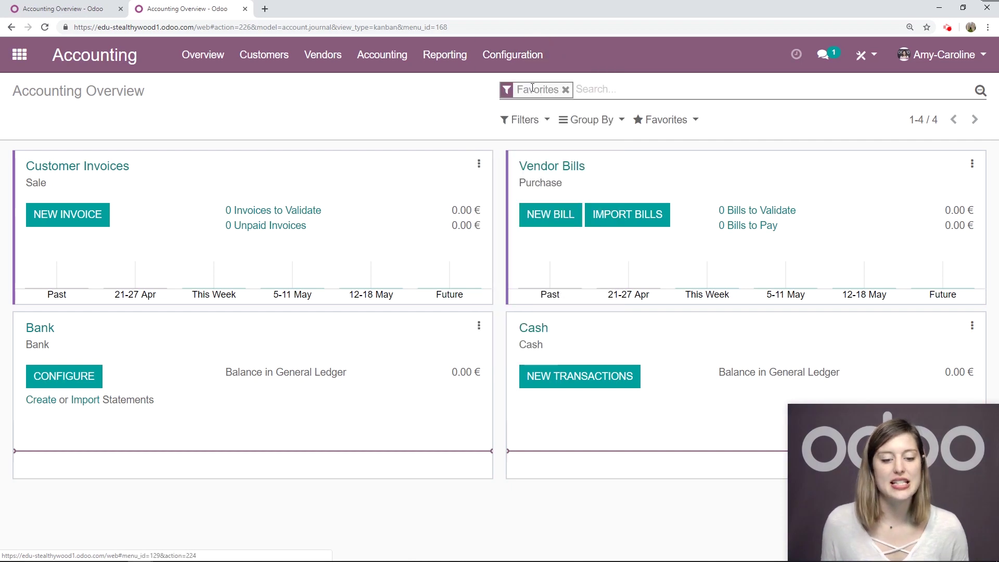
pyautogui.scroll(-15, 379, 243)
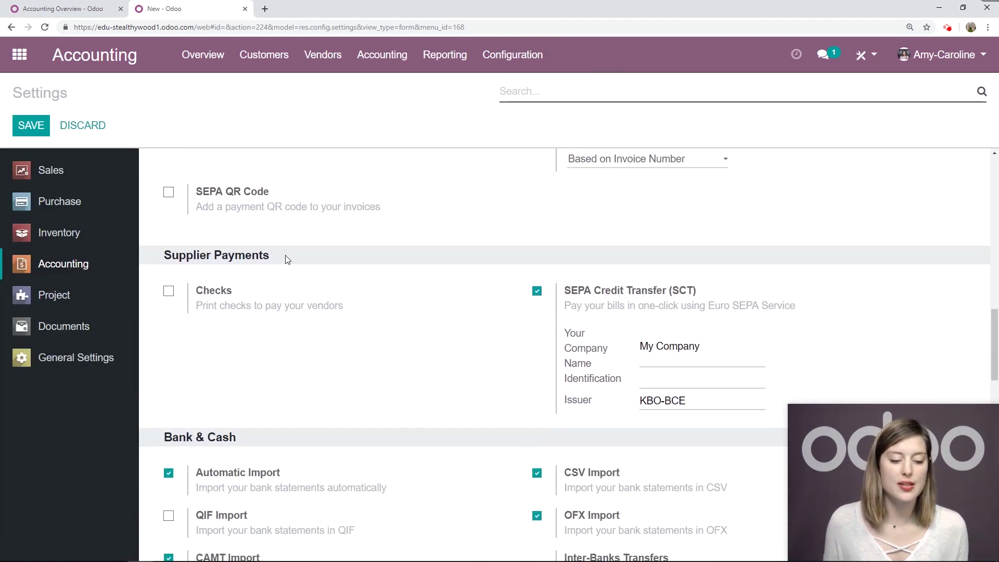
pyautogui.moveTo(285, 259); pyautogui.dragTo(158, 255)
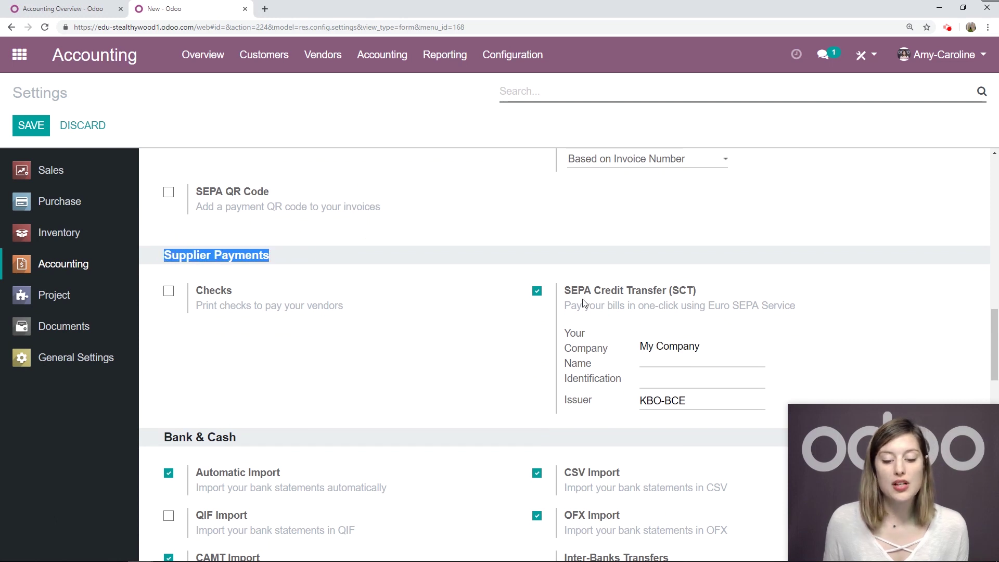
pyautogui.moveTo(712, 290); pyautogui.dragTo(561, 290)
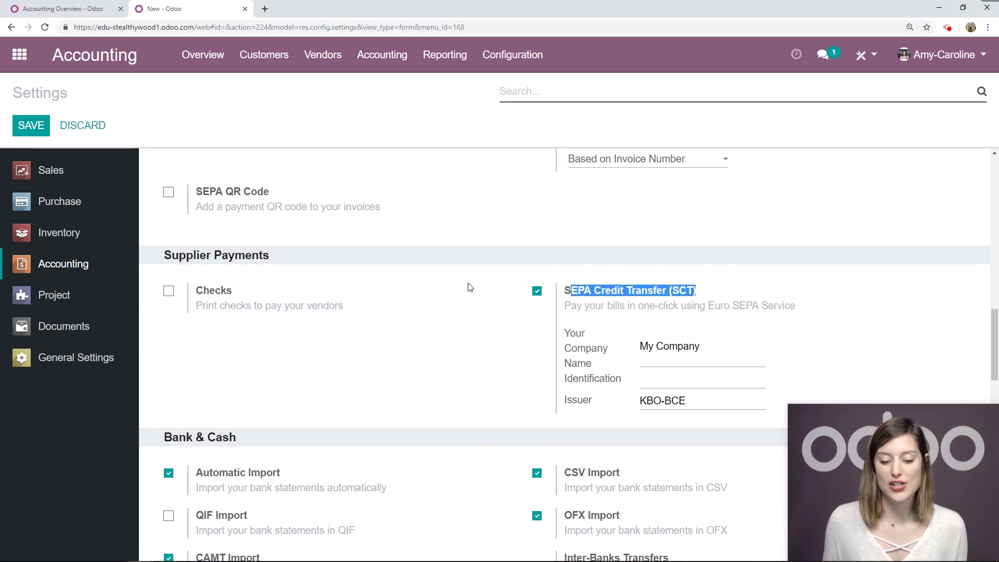
pyautogui.click(457, 296)
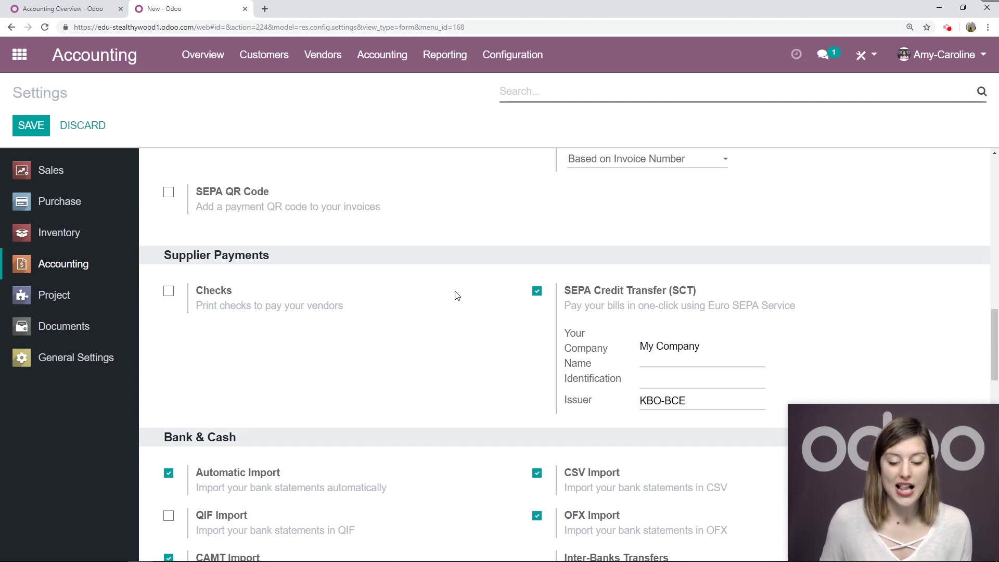
pyautogui.click(323, 55)
# Step: Start a new vendor bill for Wood Corner with reference Invoice 2019.356
pyautogui.click(328, 91)
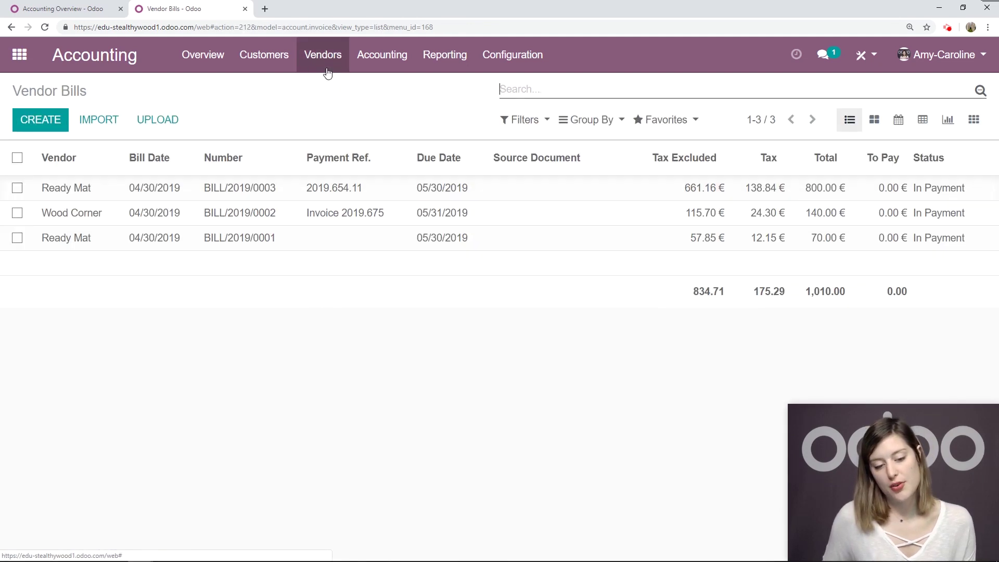
pyautogui.click(37, 121)
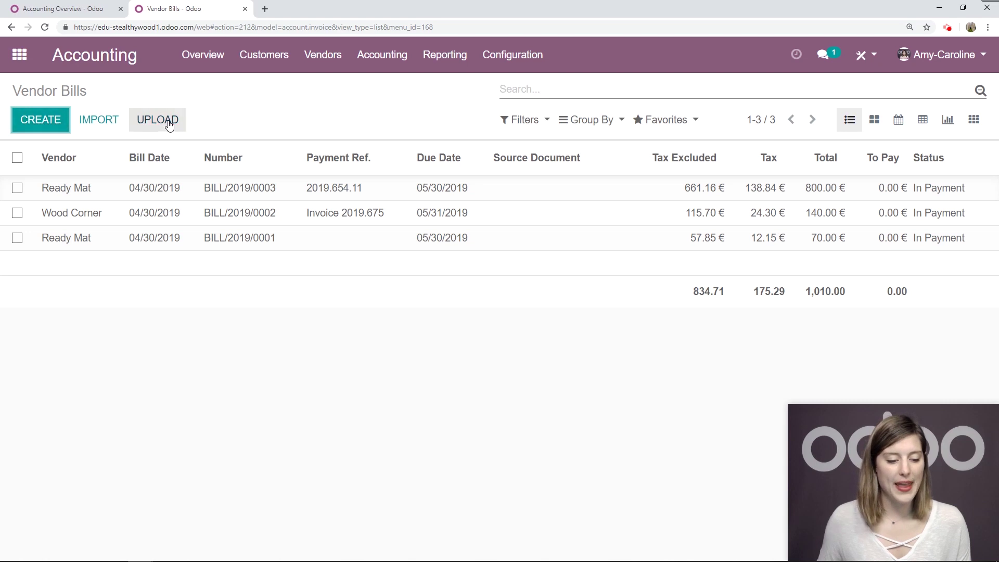
pyautogui.click(312, 236)
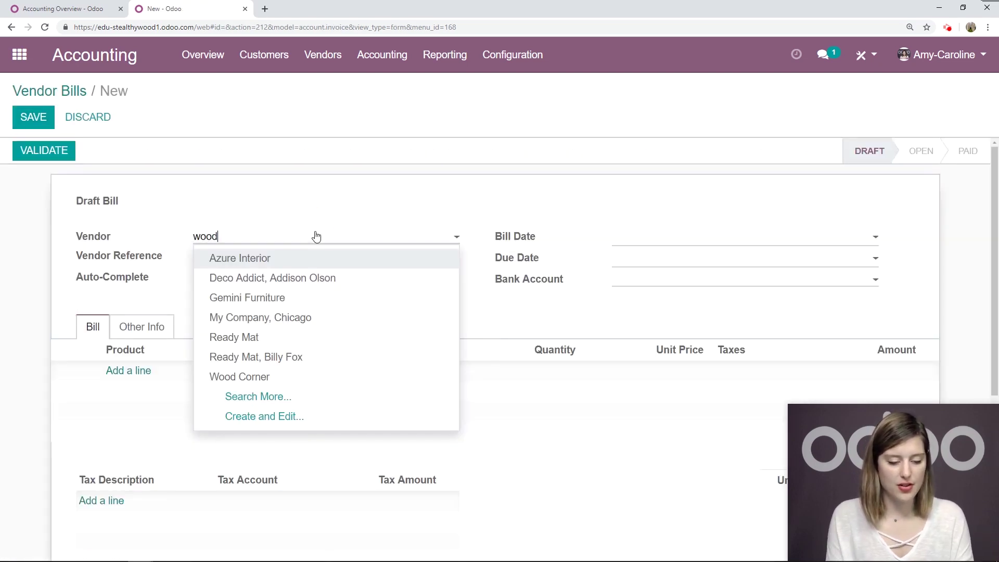
pyautogui.click(281, 257)
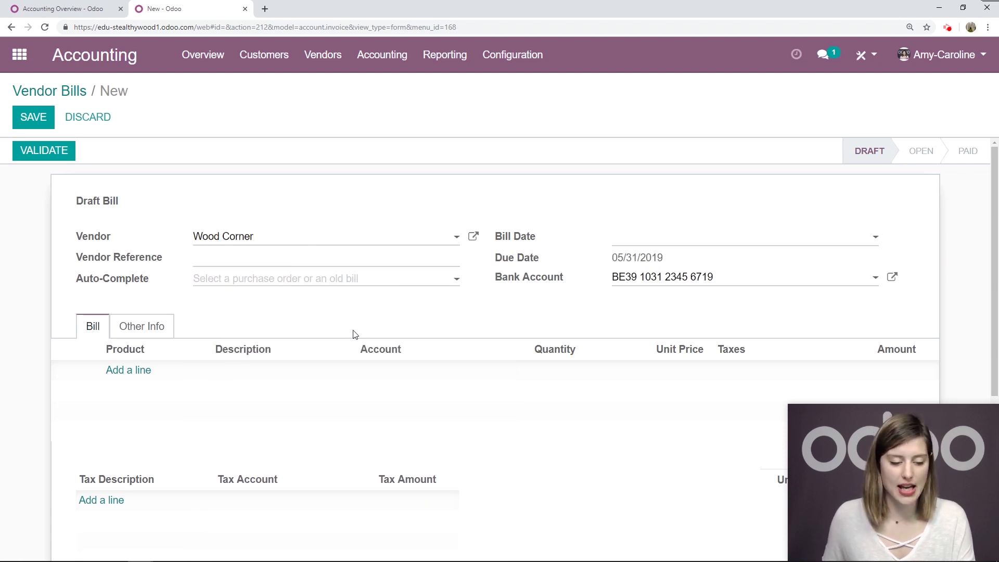
pyautogui.scroll(-1, 283, 276)
pyautogui.click(281, 208)
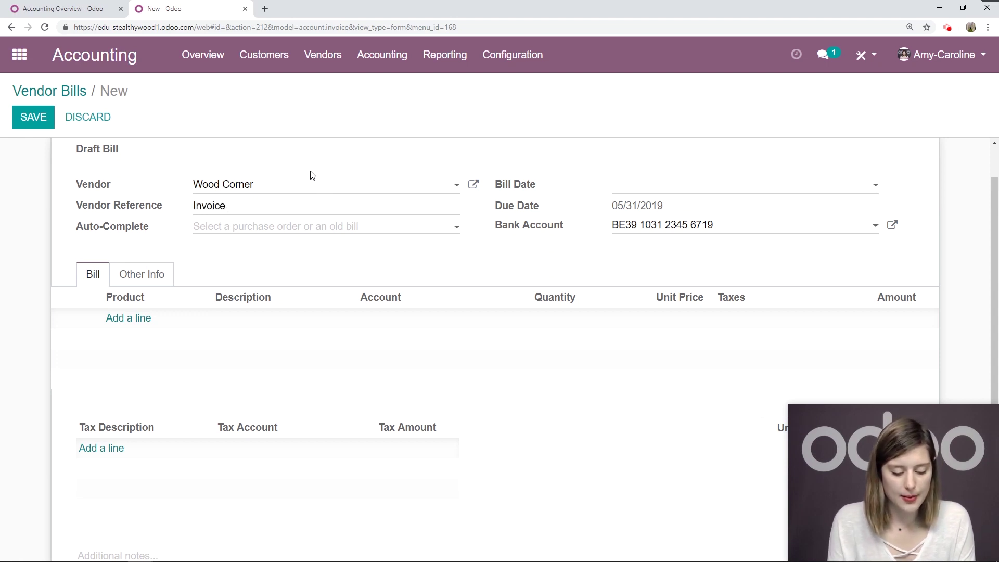
pyautogui.write('Invoice 2019.356')
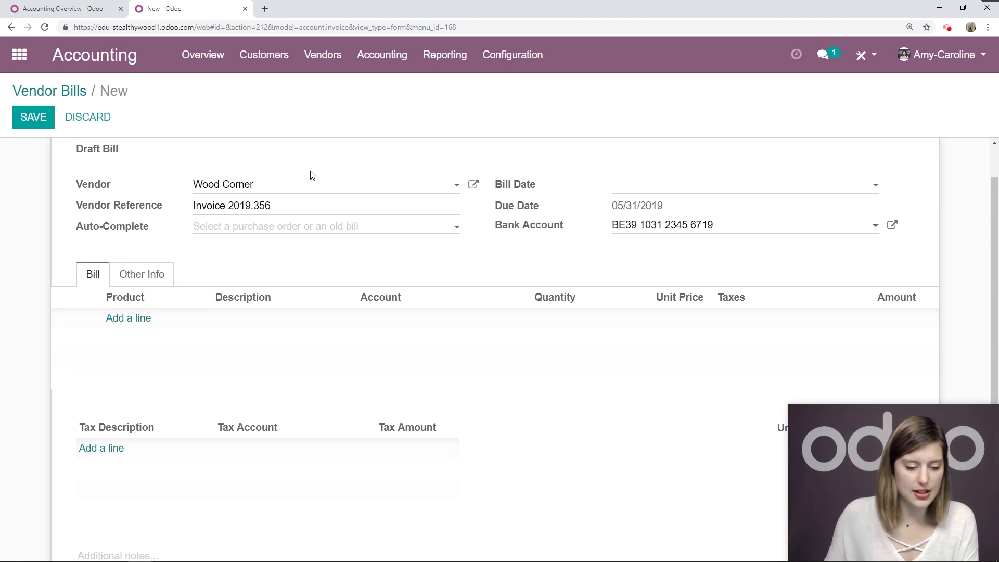
# Step: Add a line for 5 Storage Boxes, then save and validate the bill
pyautogui.click(143, 318)
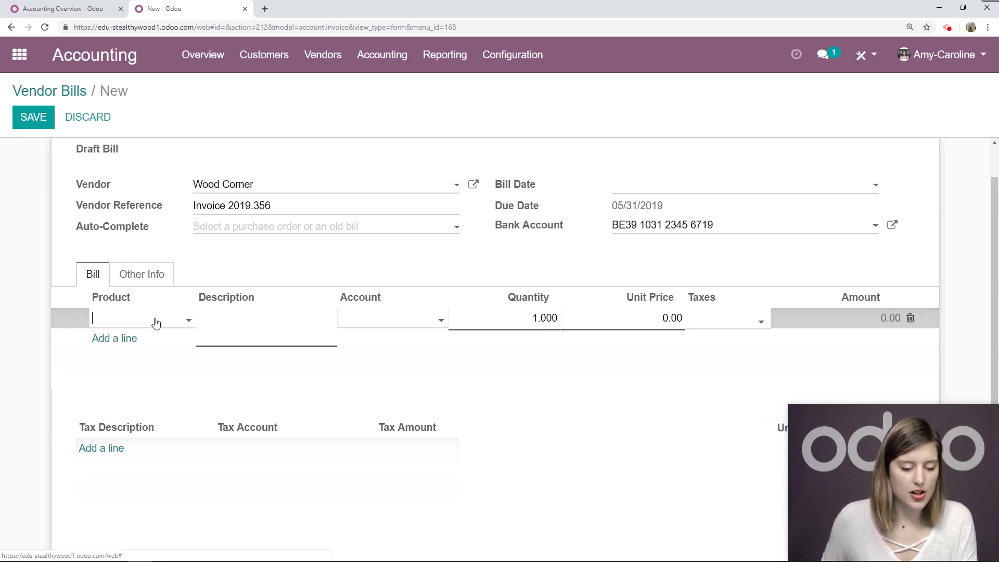
pyautogui.click(157, 320)
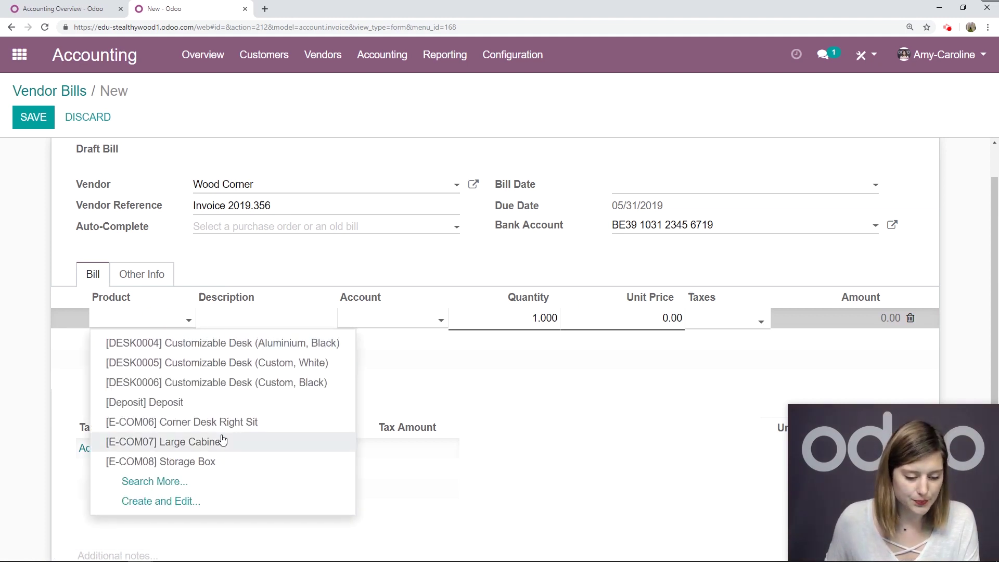
pyautogui.click(214, 461)
pyautogui.click(552, 313)
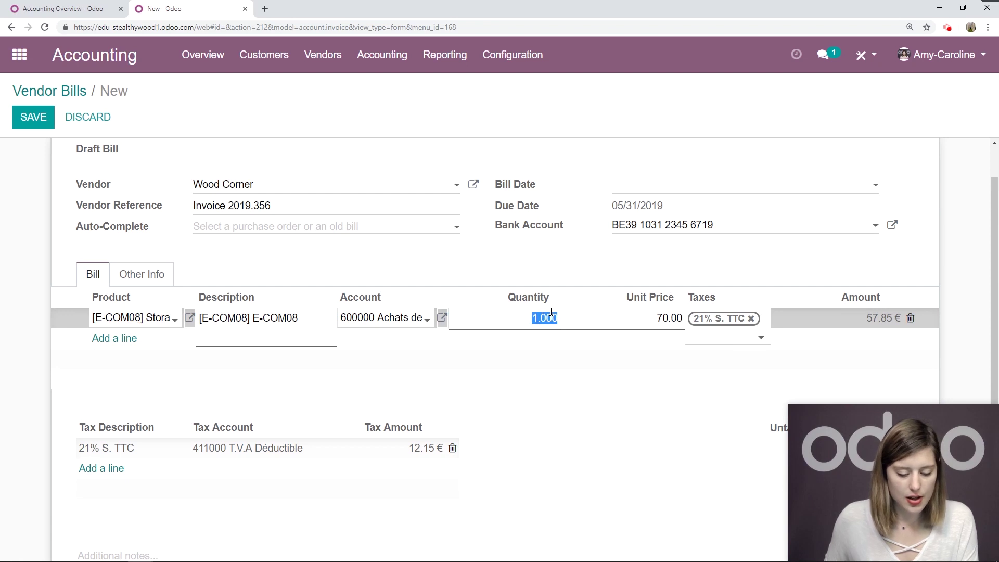
pyautogui.write('5')
pyautogui.click(555, 281)
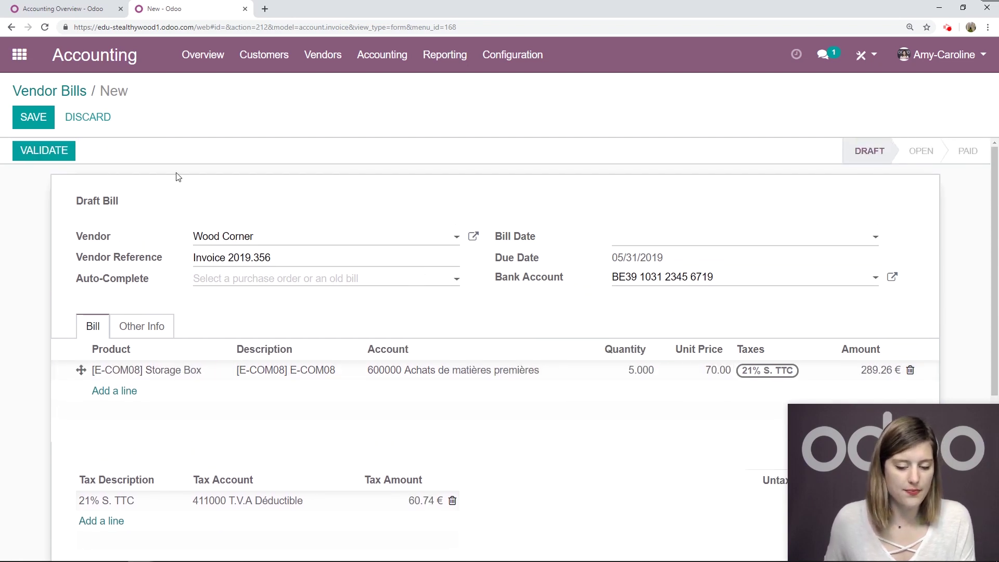
pyautogui.click(46, 114)
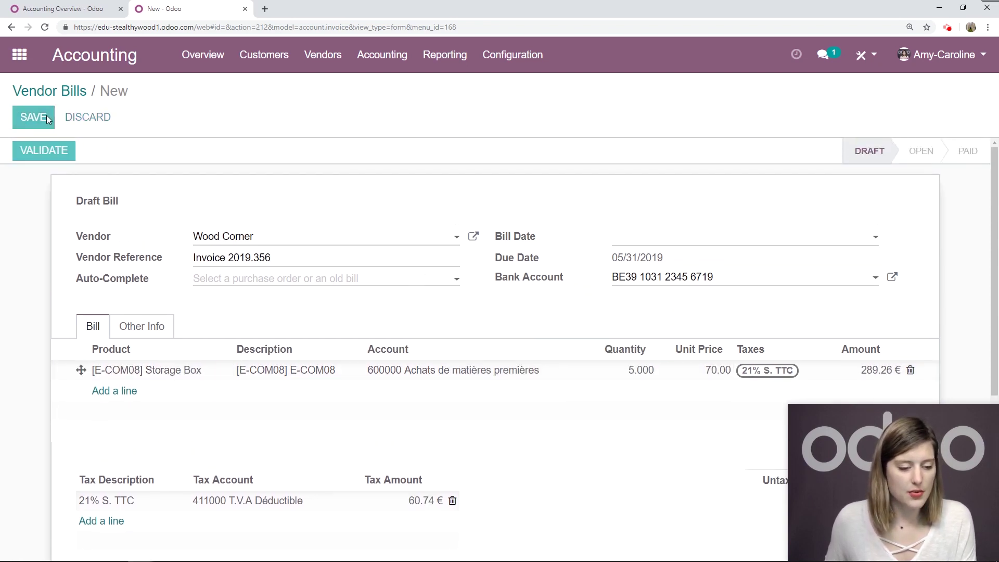
pyautogui.click(39, 153)
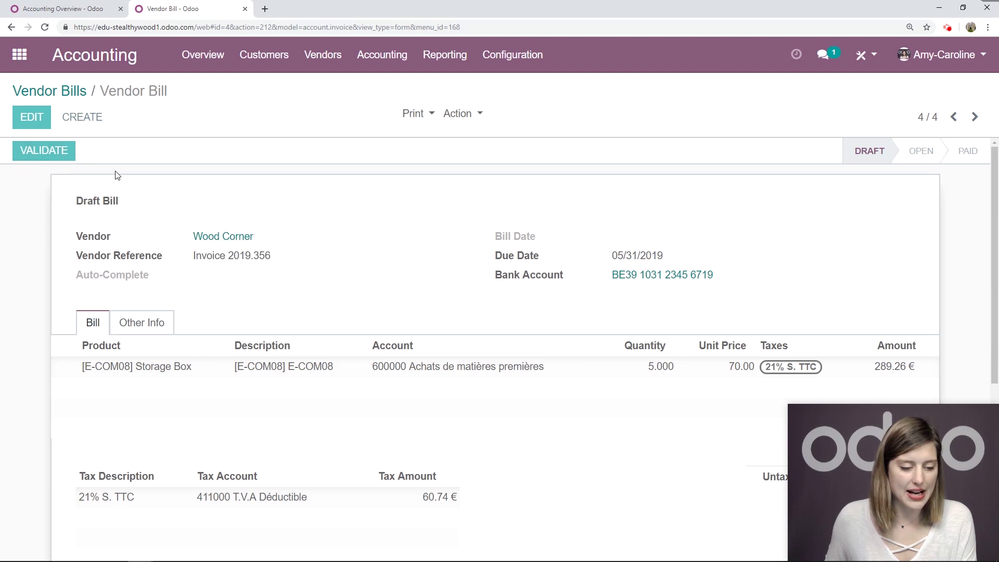
# Step: Start a new Ready Mat bill with a line for one Large Cabinet
pyautogui.click(88, 118)
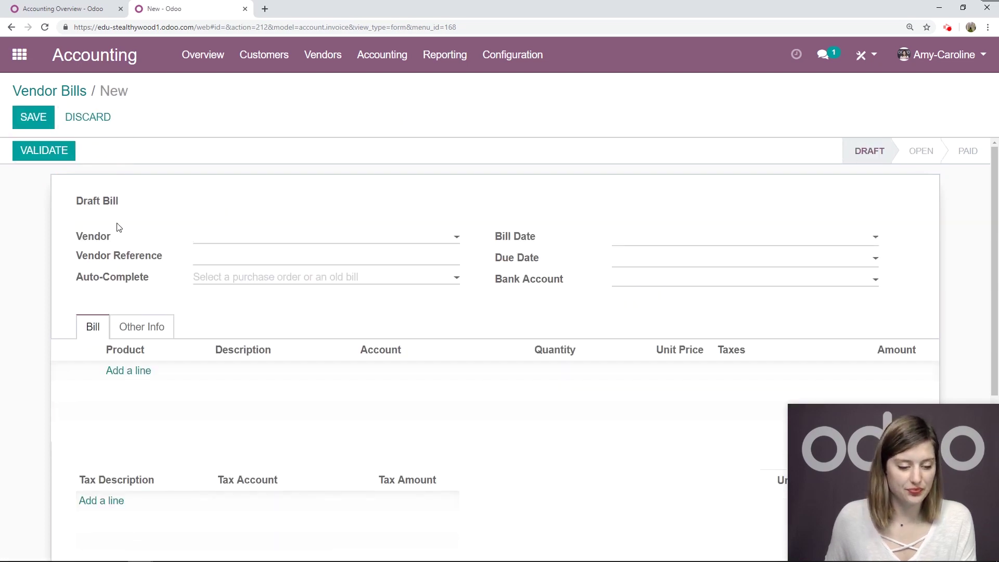
pyautogui.write('read')
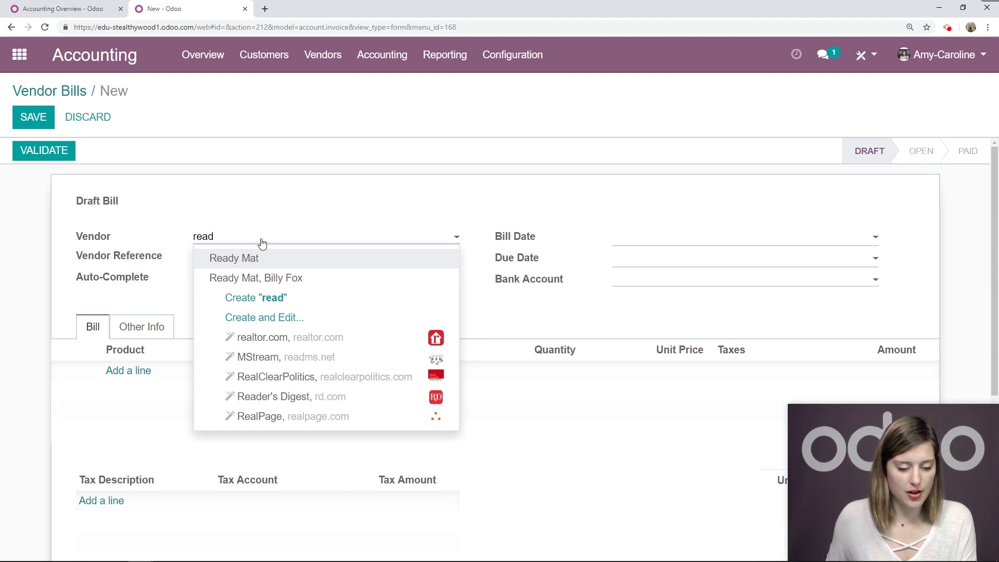
pyautogui.click(261, 255)
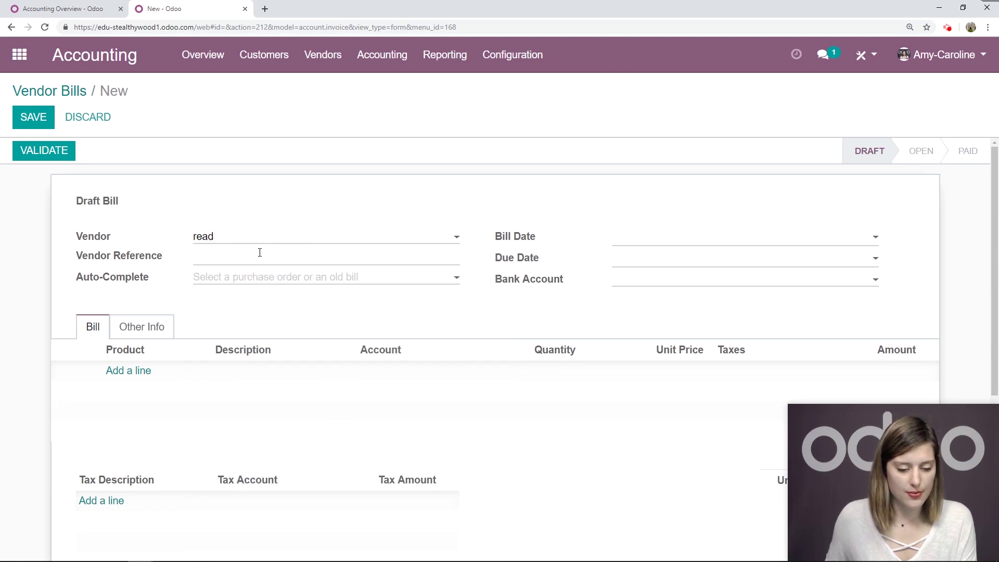
pyautogui.click(137, 371)
pyautogui.click(162, 376)
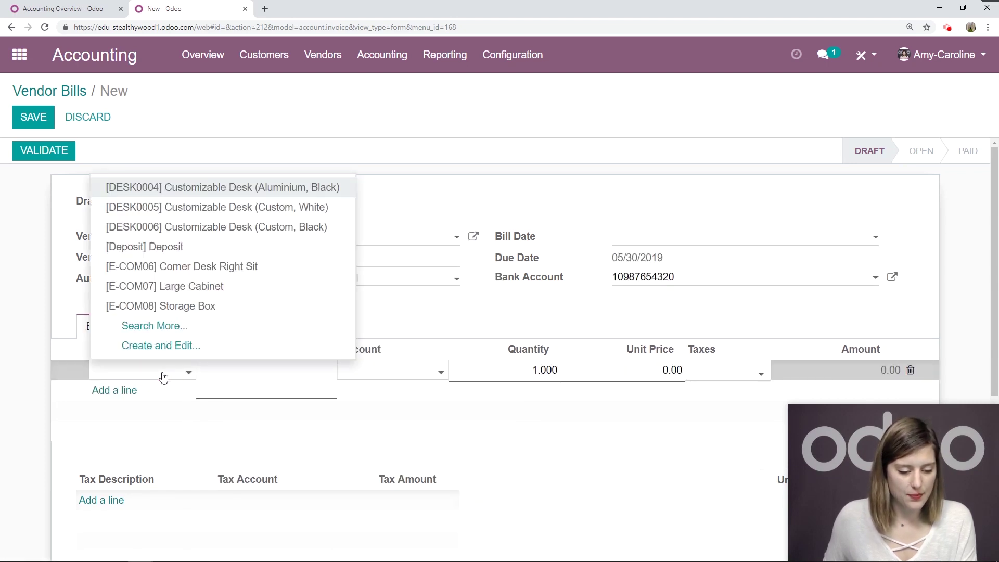
pyautogui.click(235, 286)
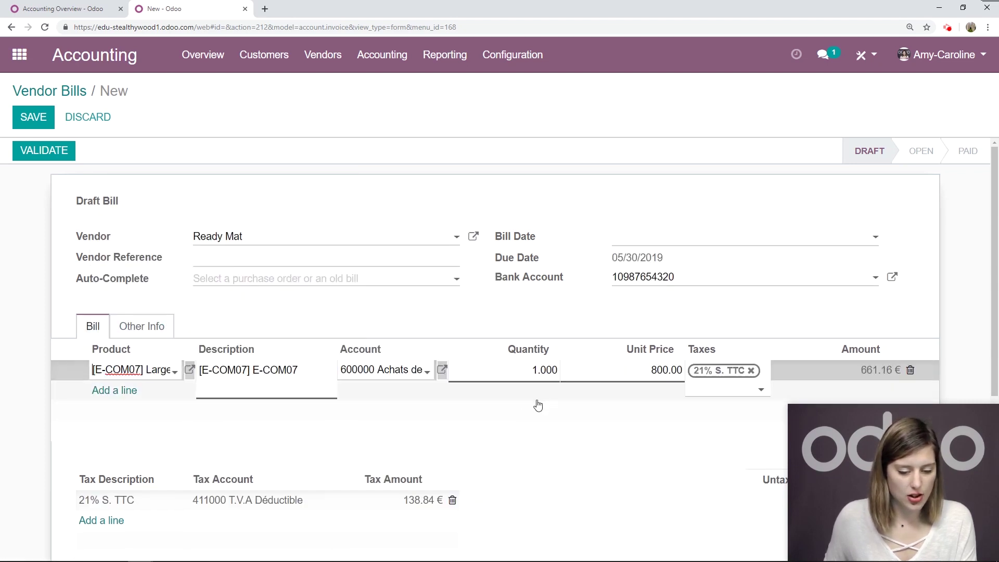
# Step: Enter reference 01.2019.09, choose the vendor's Belgian BE61 IBAN, and save the bill
pyautogui.click(277, 259)
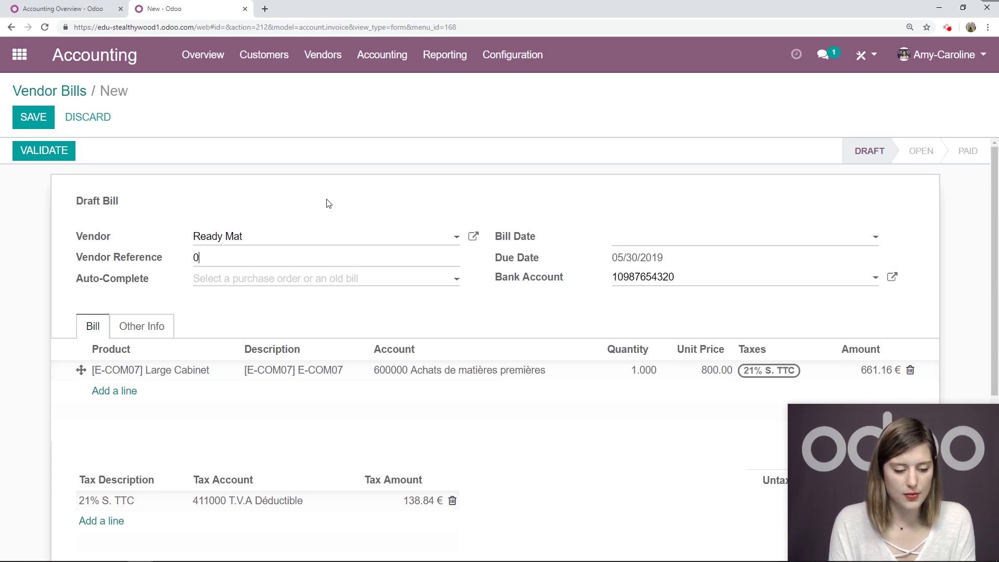
pyautogui.write('01.2019.09')
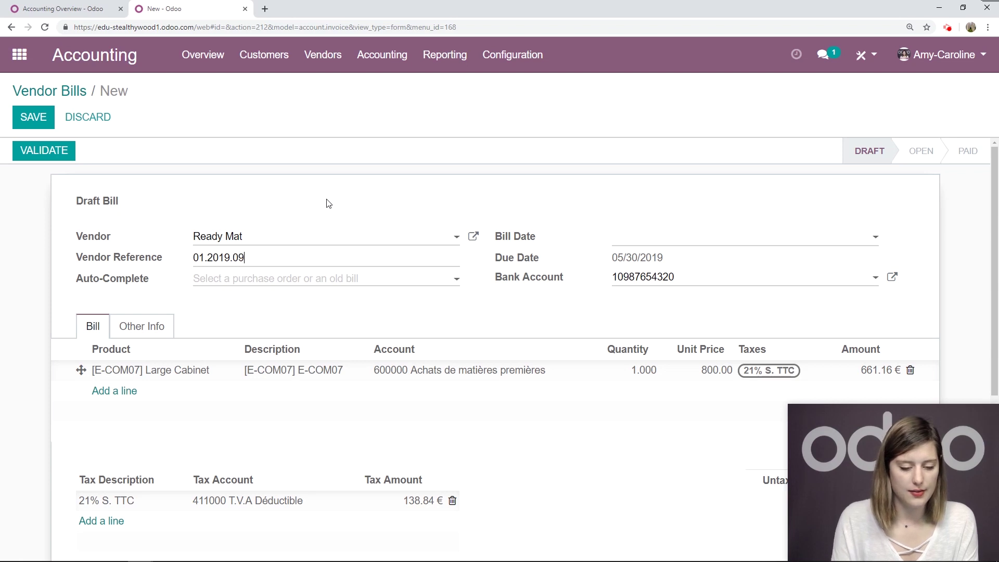
pyautogui.click(695, 284)
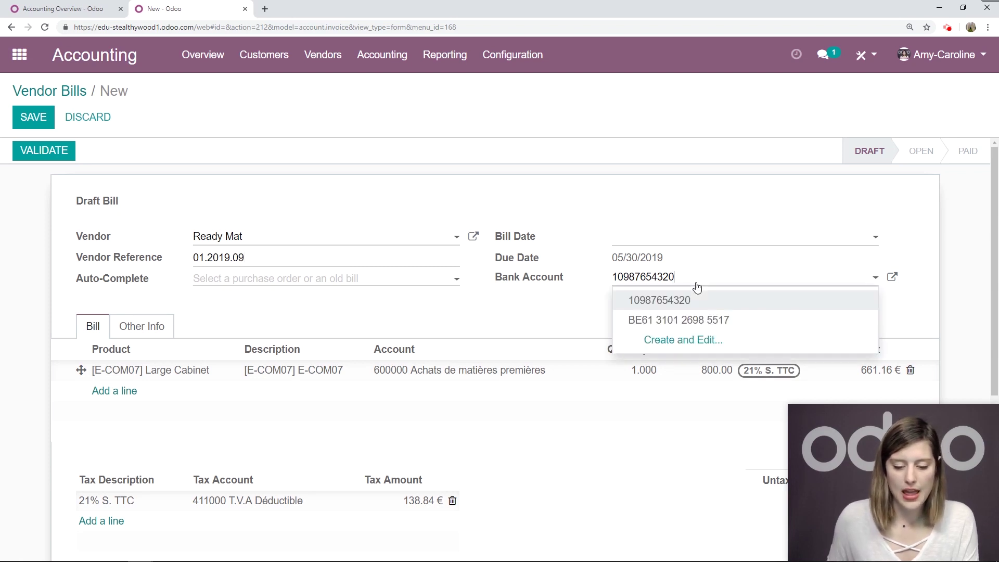
pyautogui.click(687, 328)
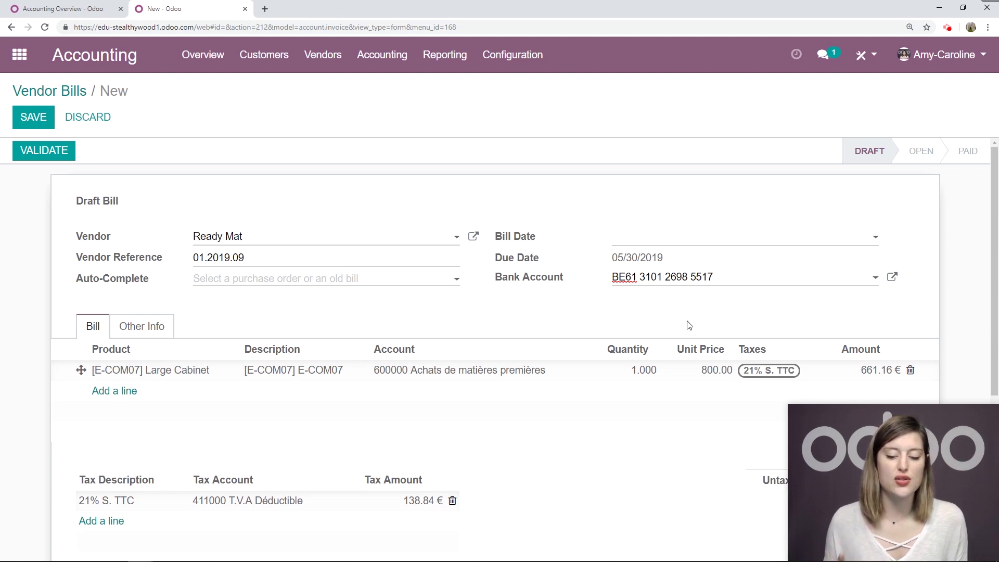
pyautogui.click(29, 125)
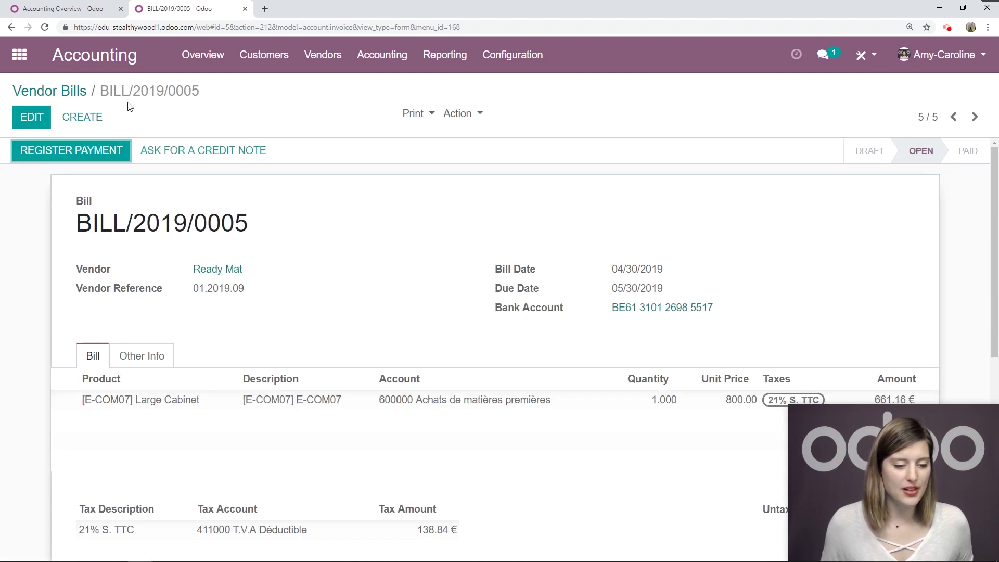
# Step: Pay both open bills by SEPA Credit Transfer: 350.00 € Wood Corner, 800.00 € Ready Mat
pyautogui.click(202, 54)
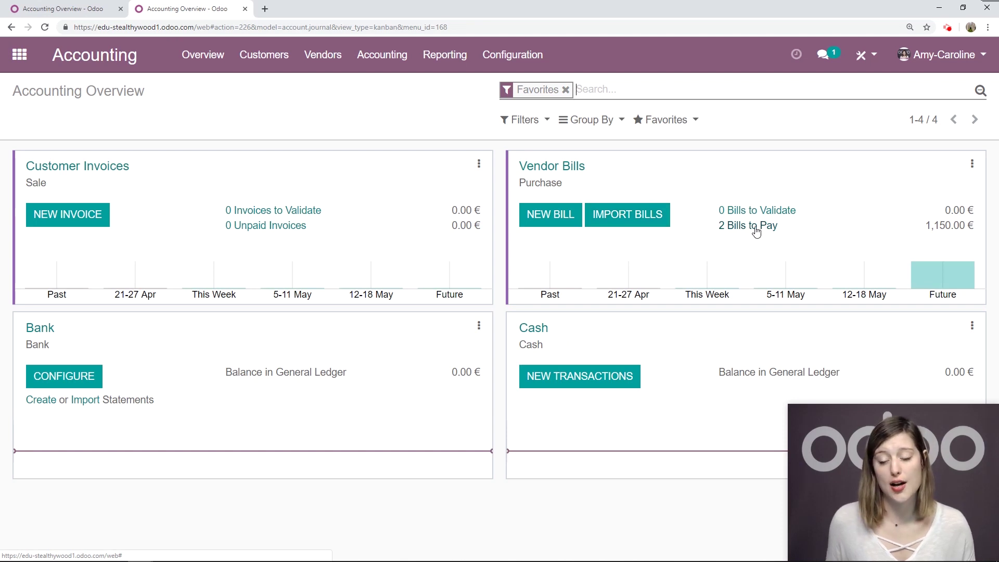
pyautogui.click(756, 229)
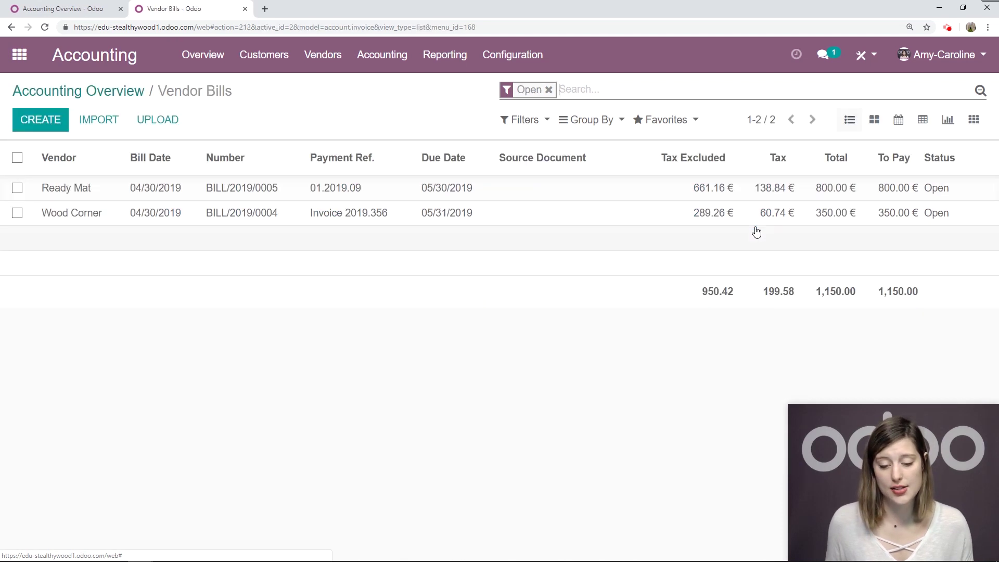
pyautogui.click(17, 159)
pyautogui.click(452, 116)
pyautogui.click(497, 203)
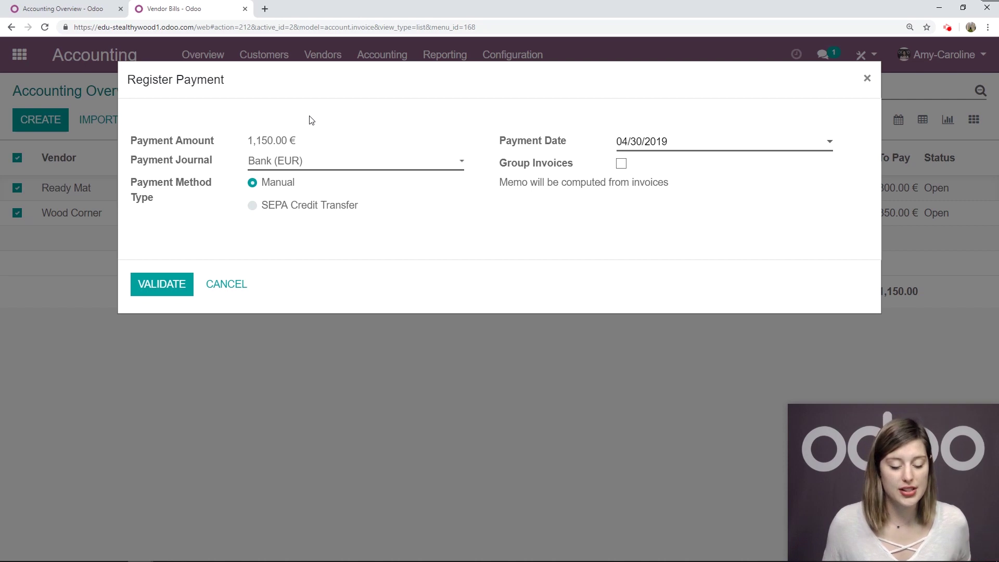
pyautogui.click(252, 206)
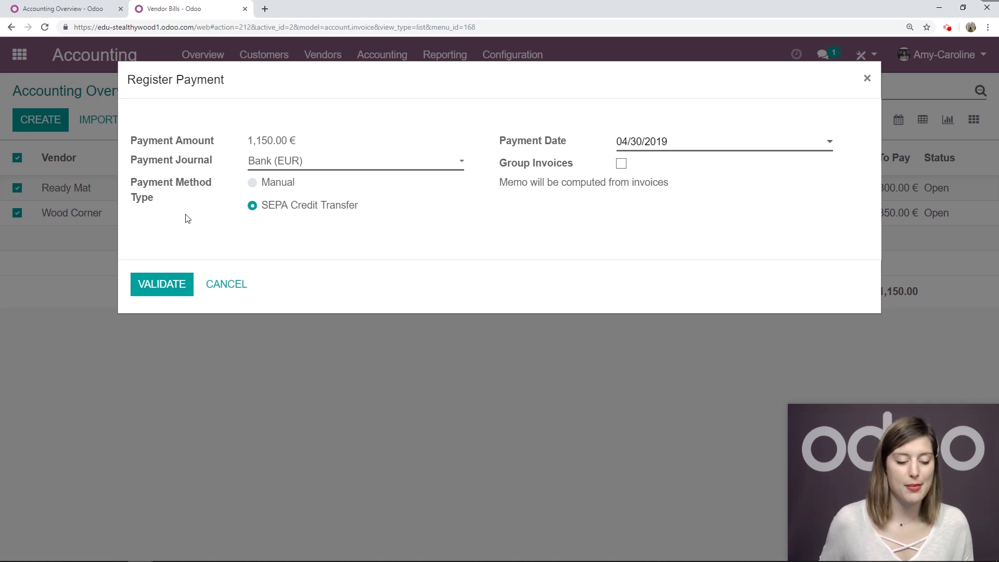
pyautogui.click(164, 292)
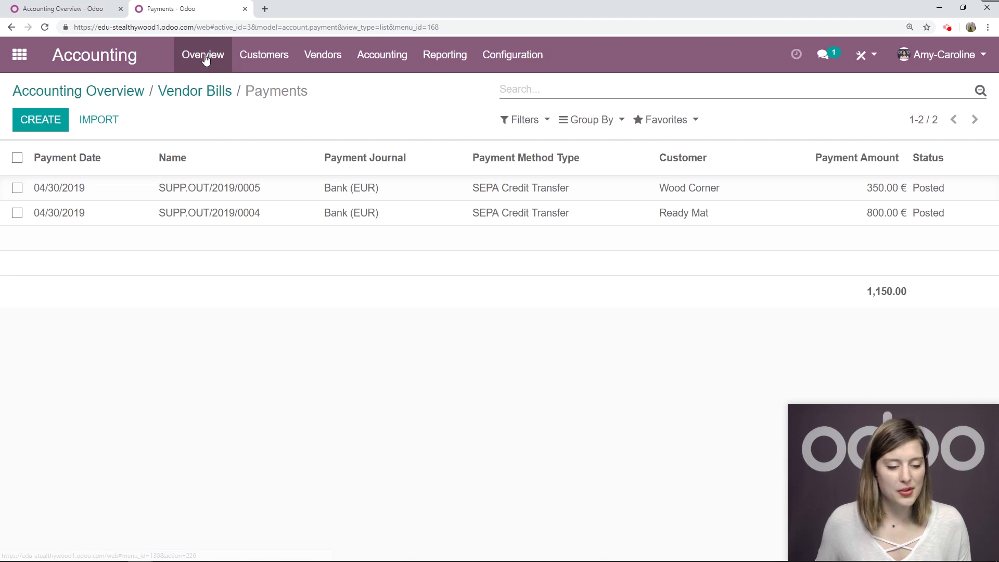
# Step: From the Accounting Overview, select both SEPA payments to send (1,150.00 €) and bring up their batch actions
pyautogui.click(203, 56)
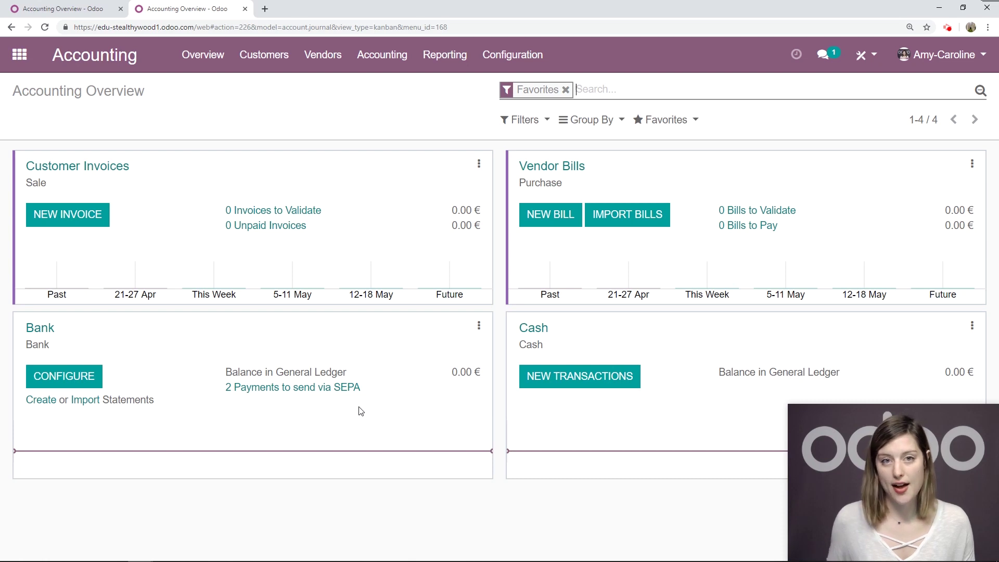
pyautogui.click(307, 387)
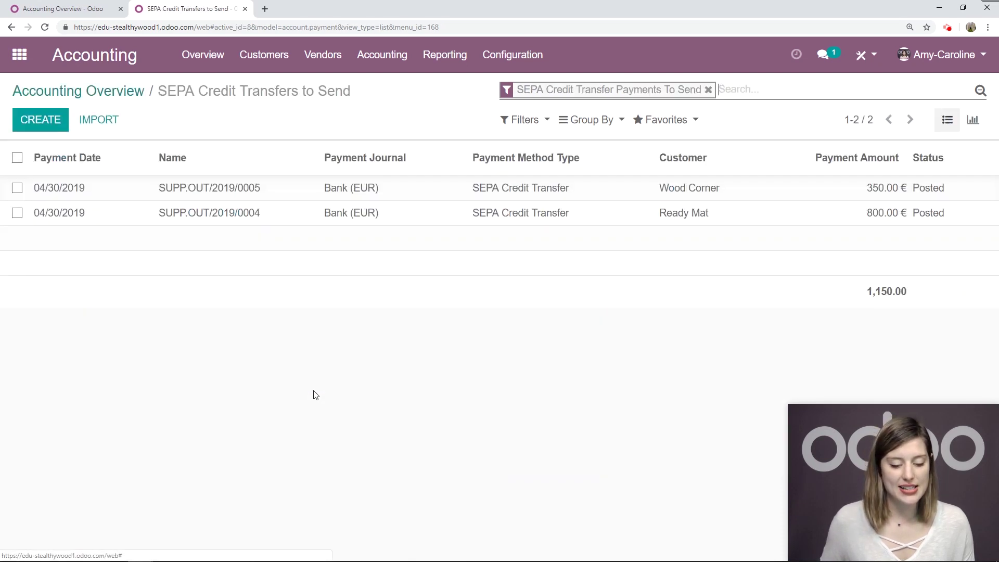
pyautogui.click(17, 157)
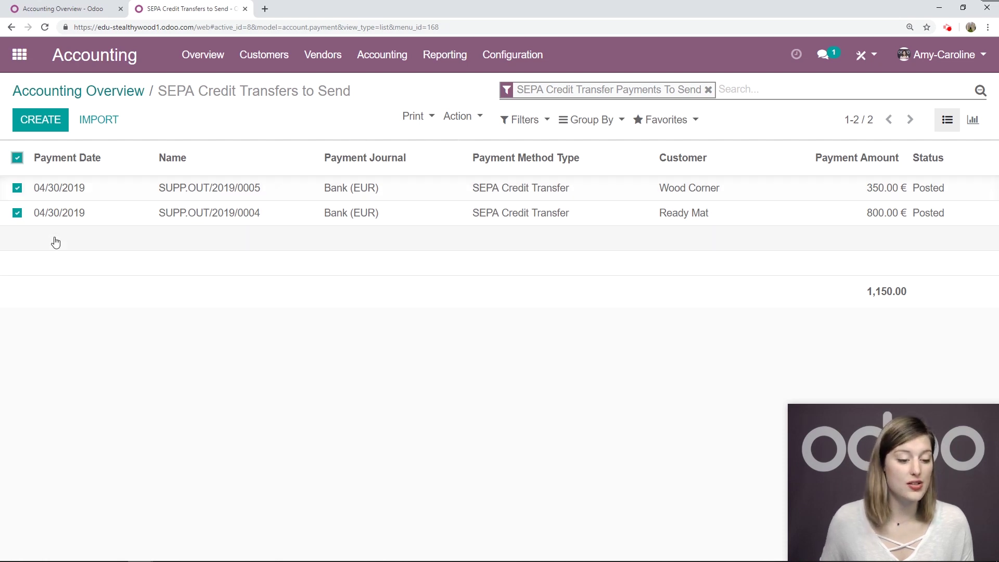
pyautogui.click(460, 117)
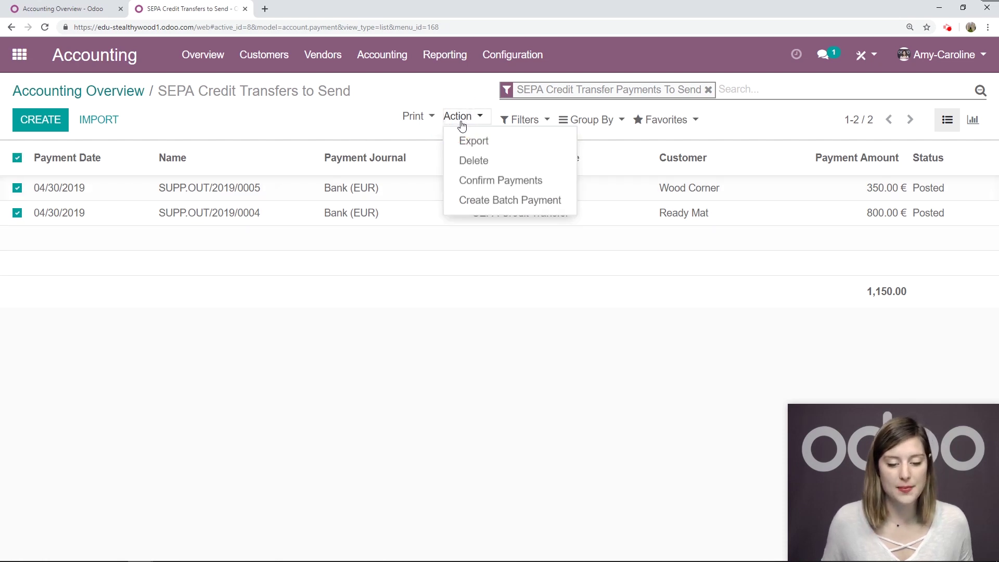
# Step: Batch both payments into the SEPA file SCT-BNK1-2019-04-30.xml and return to the Accounting Overview
pyautogui.click(69, 152)
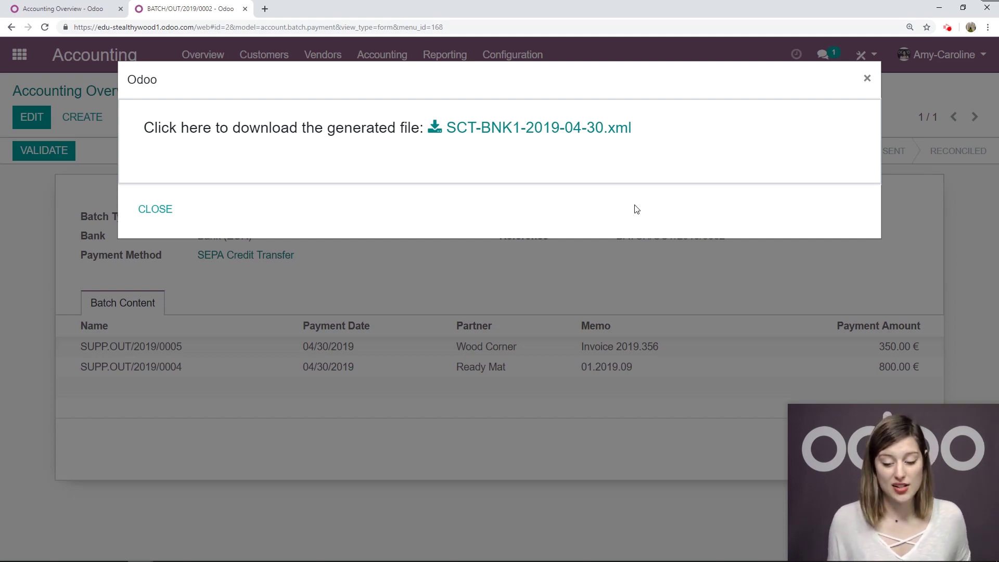
pyautogui.click(165, 212)
pyautogui.click(216, 92)
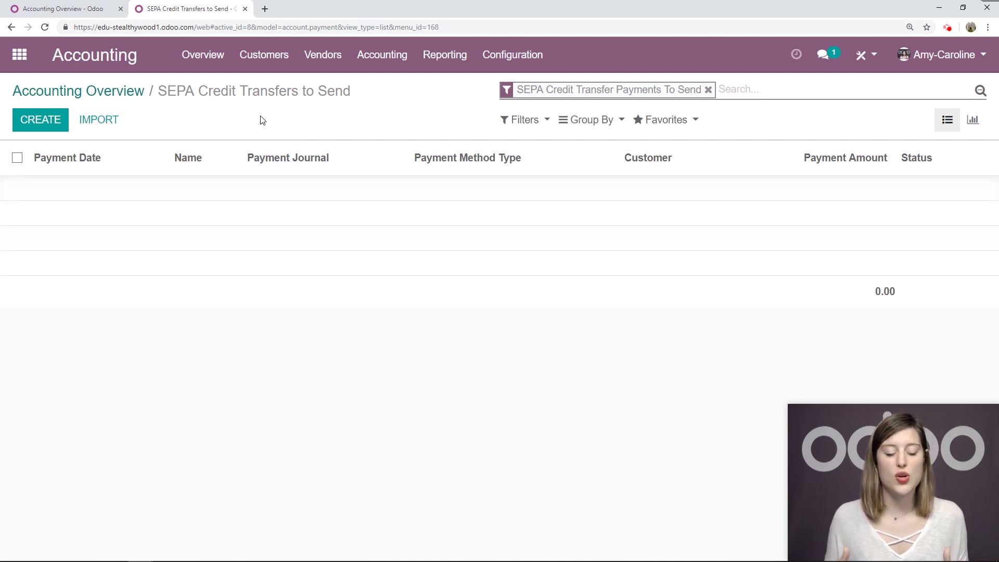
pyautogui.click(126, 91)
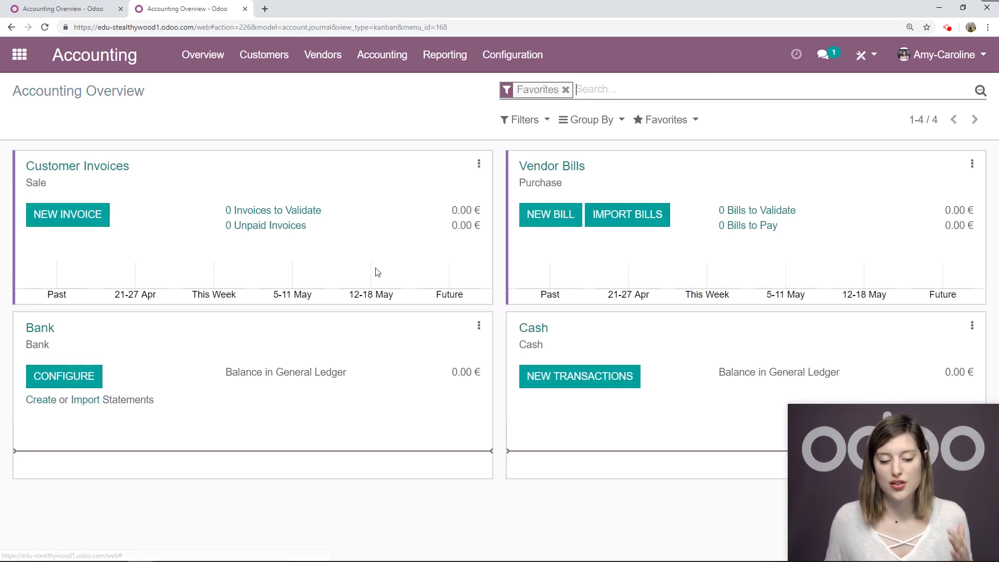